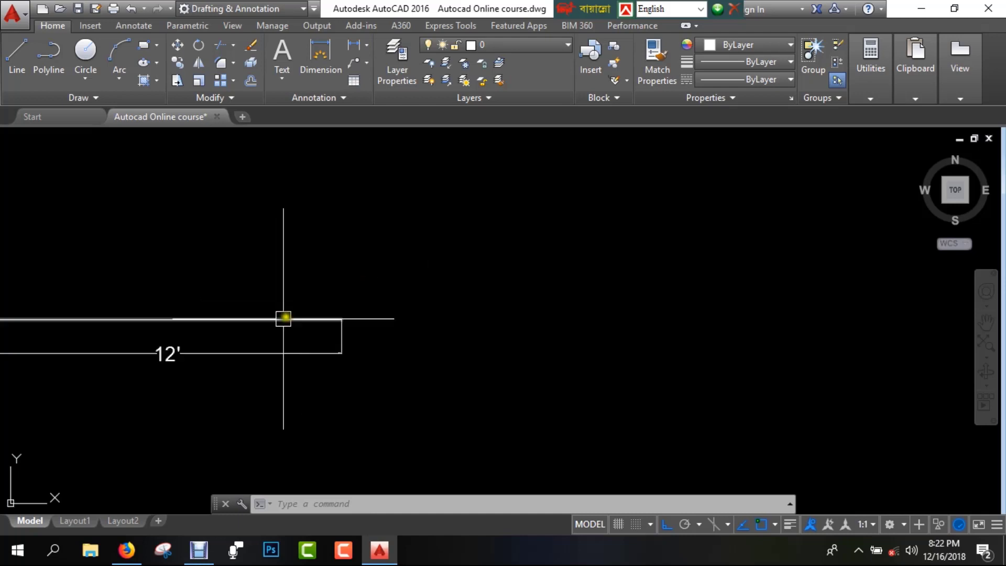
- Draw two separate horizontal lines, one above the right end of the 12' rectangle and one beyond its right end
{"action": "type", "text": "l"}
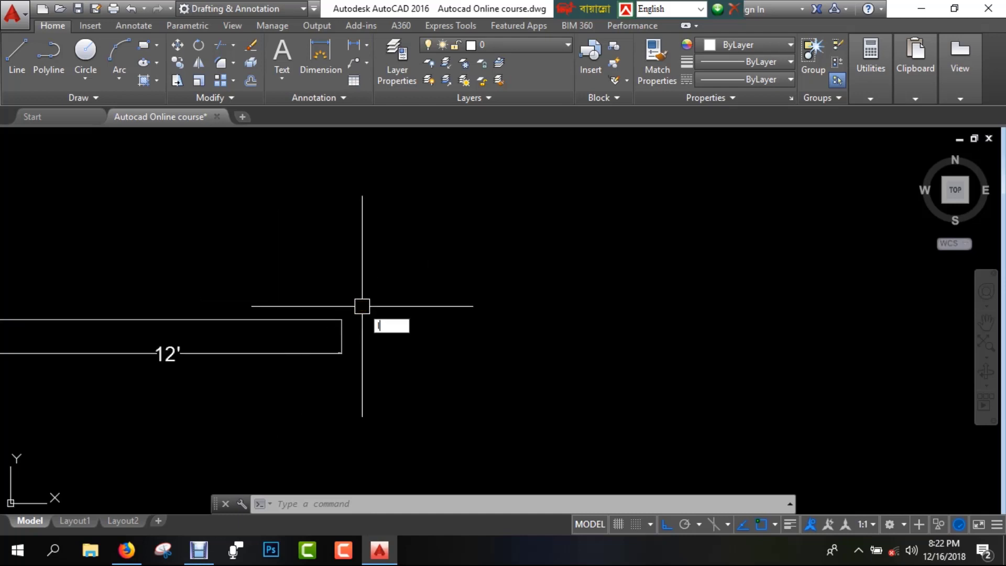
{"action": "key", "text": "Return"}
{"action": "left_click", "coordinate": [310, 260]}
{"action": "left_click", "coordinate": [480, 270]}
{"action": "right_click", "coordinate": [429, 326]}
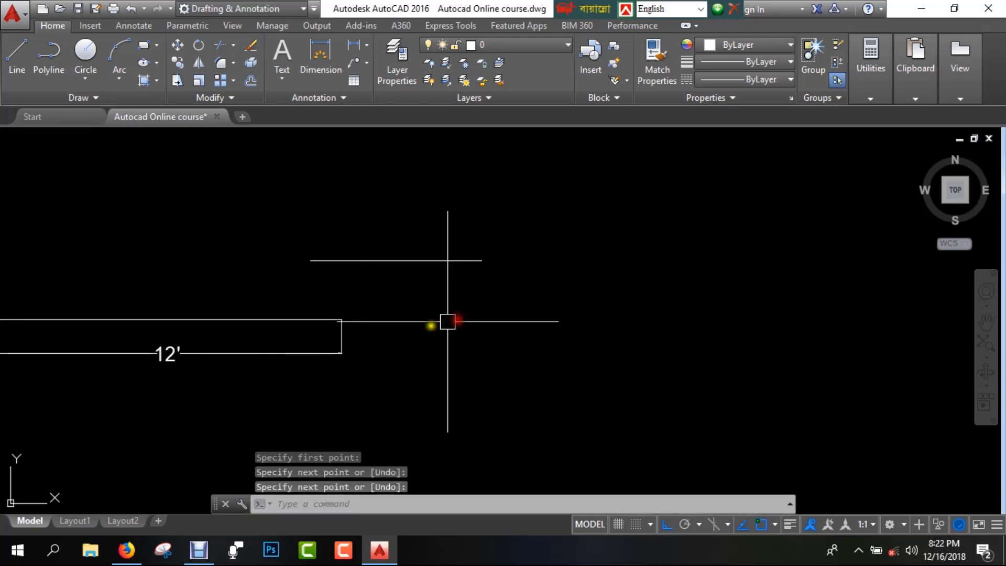
{"action": "key", "text": "Return"}
{"action": "left_click", "coordinate": [423, 328]}
{"action": "left_click", "coordinate": [581, 327]}
{"action": "right_click", "coordinate": [516, 373]}
{"action": "mouse_move", "coordinate": [515, 373]}
{"action": "middle_mouse_down"}
{"action": "mouse_move", "coordinate": [482, 310]}
{"action": "mouse_move", "coordinate": [465, 307]}
{"action": "mouse_move", "coordinate": [475, 327]}
{"action": "middle_mouse_up"}
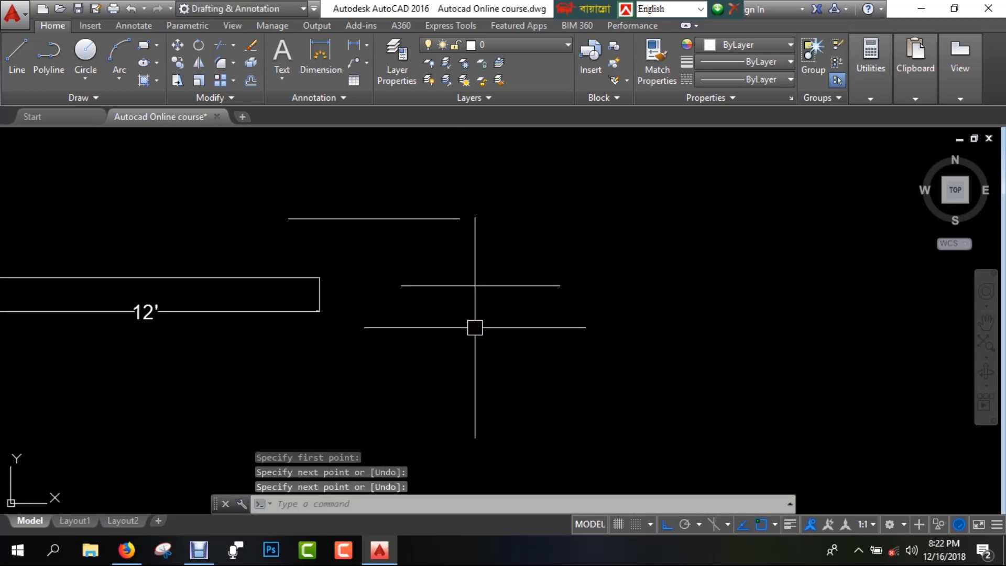
- Create a new layer named wall in the Layer Properties Manager
{"action": "type", "text": "LA"}
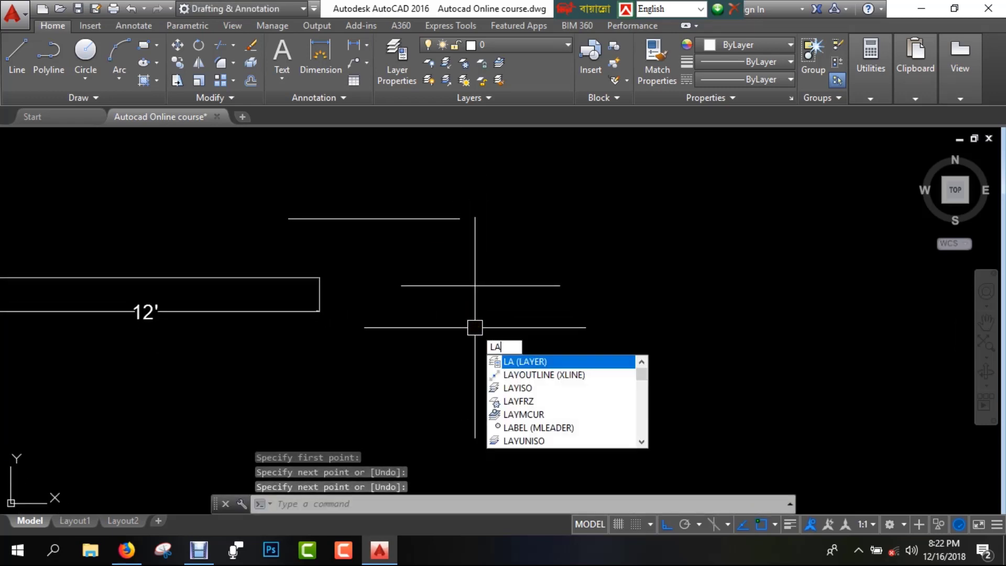
{"action": "key", "text": "Escape"}
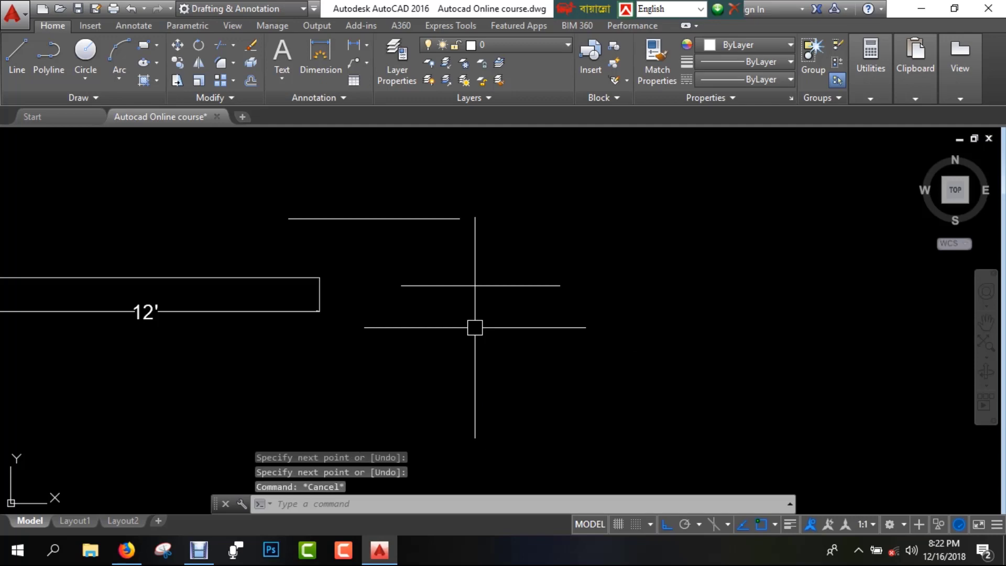
{"action": "left_click", "coordinate": [392, 64]}
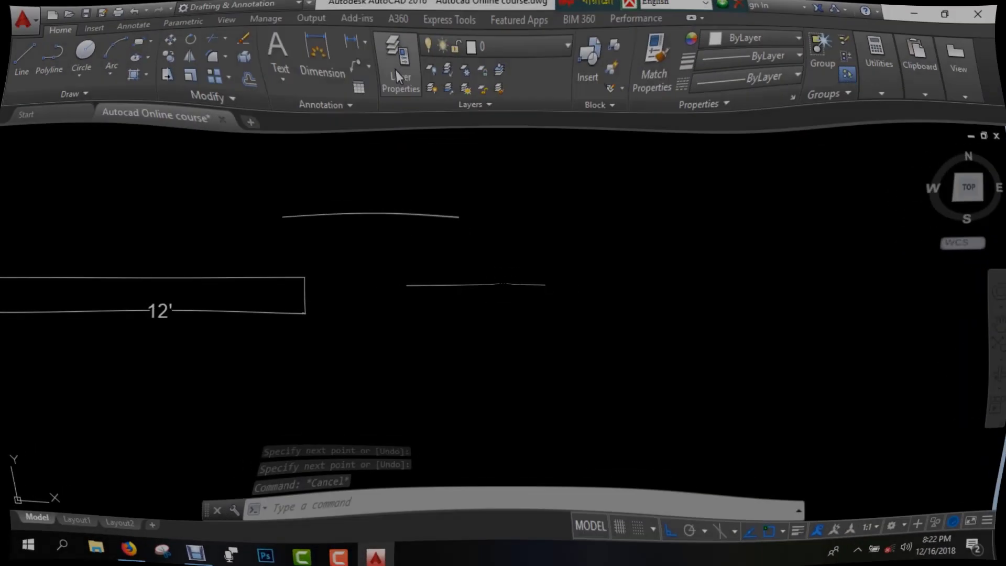
{"action": "left_click", "coordinate": [401, 71]}
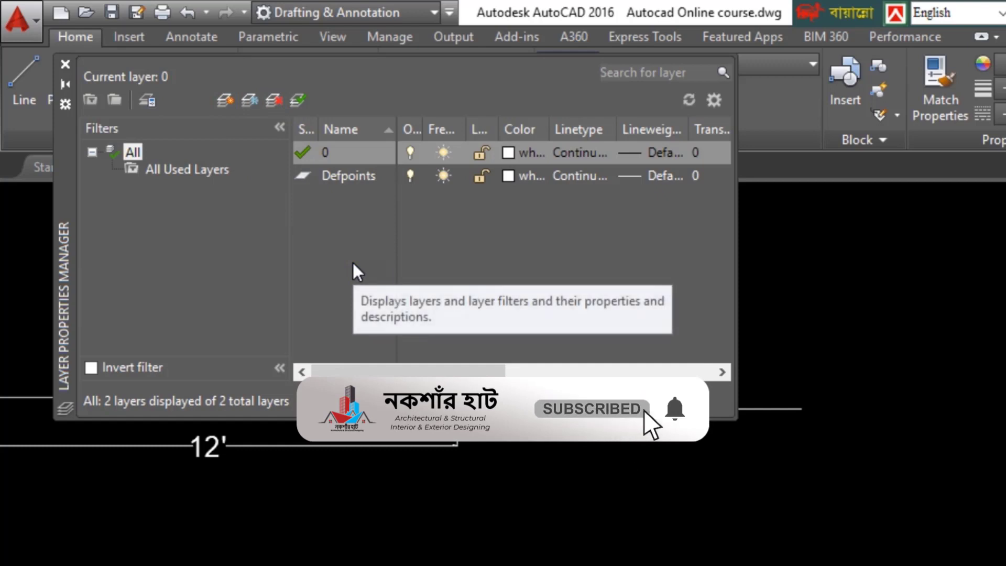
{"action": "key", "text": "alt"}
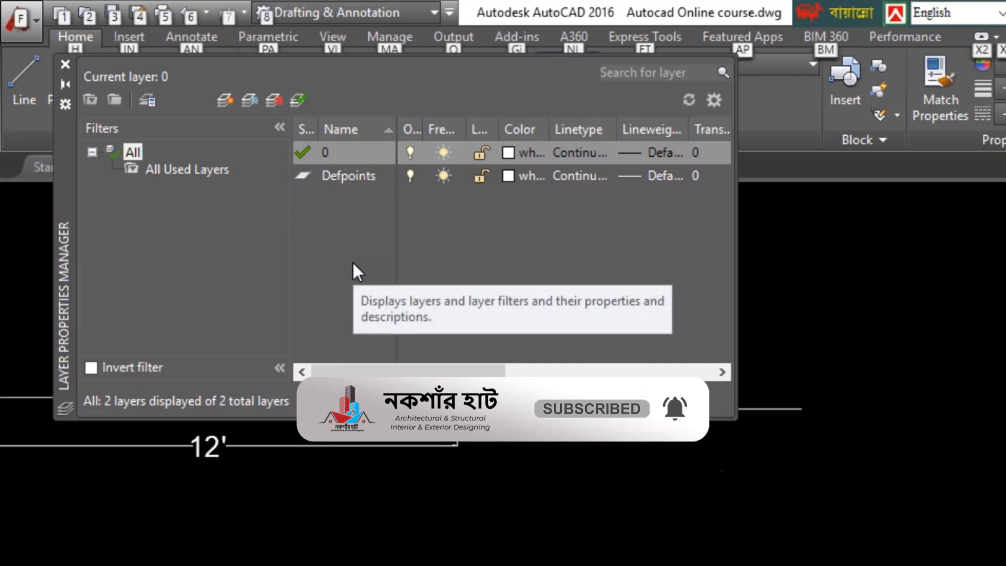
{"action": "left_click", "coordinate": [347, 261]}
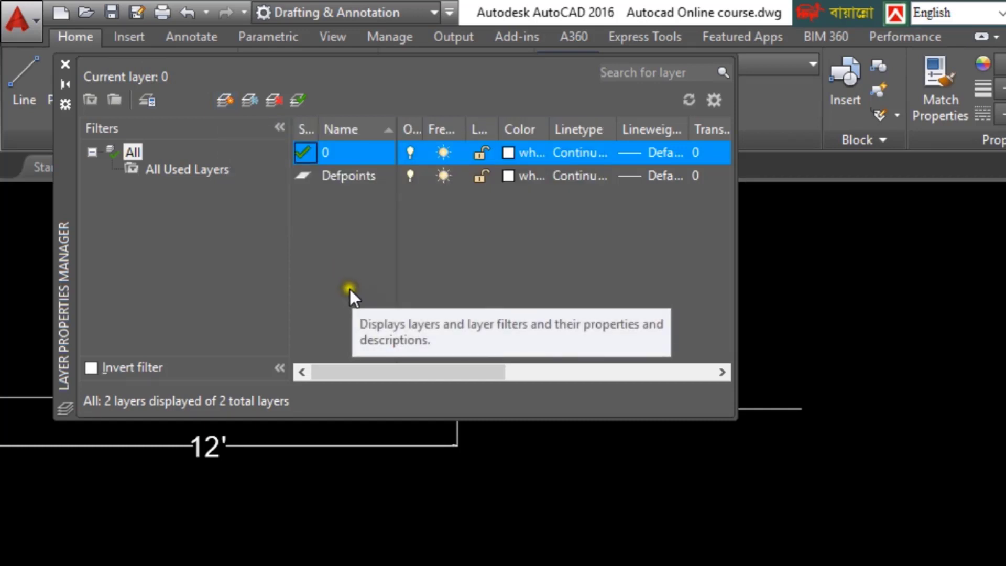
{"action": "key", "text": "alt+n"}
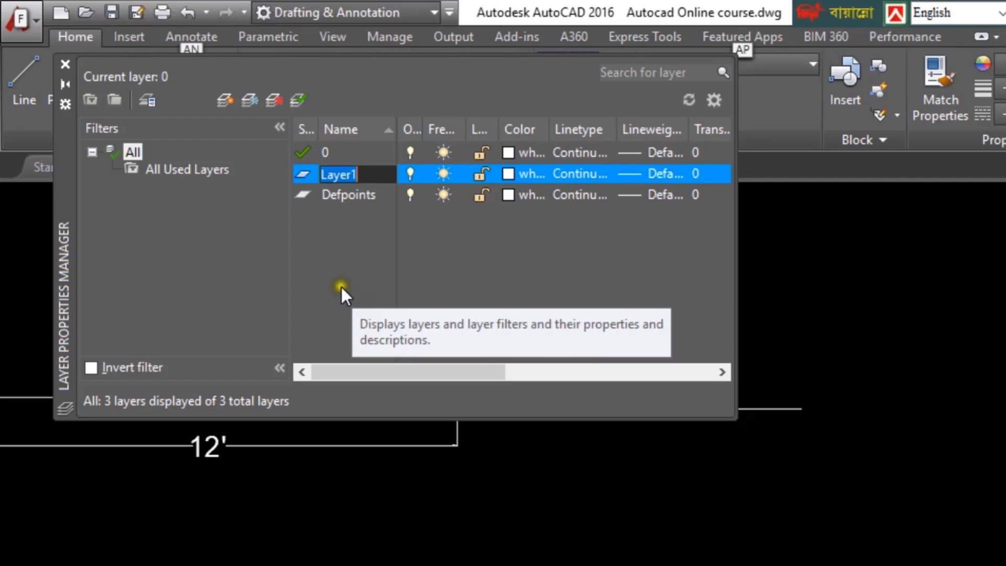
{"action": "left_click", "coordinate": [386, 253]}
{"action": "left_click", "coordinate": [363, 173]}
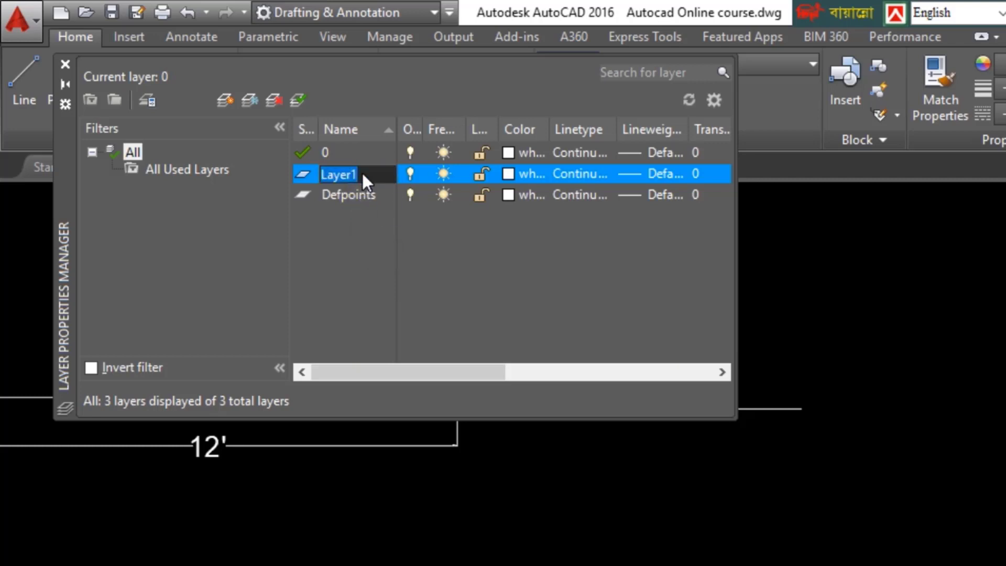
{"action": "type", "text": "wall"}
- Set the wall layer's color to index color 163
{"action": "left_click", "coordinate": [508, 172]}
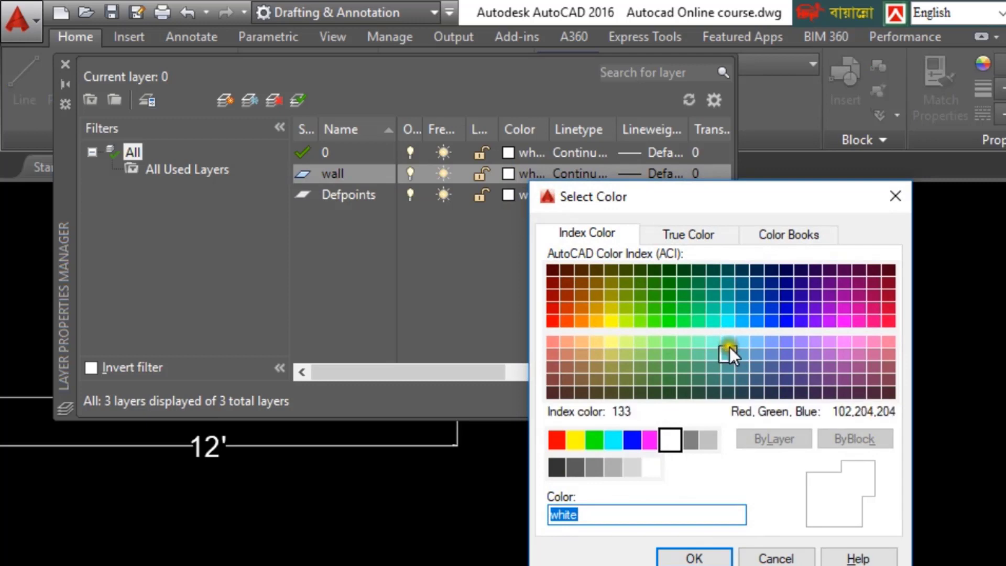
{"action": "left_click", "coordinate": [786, 366]}
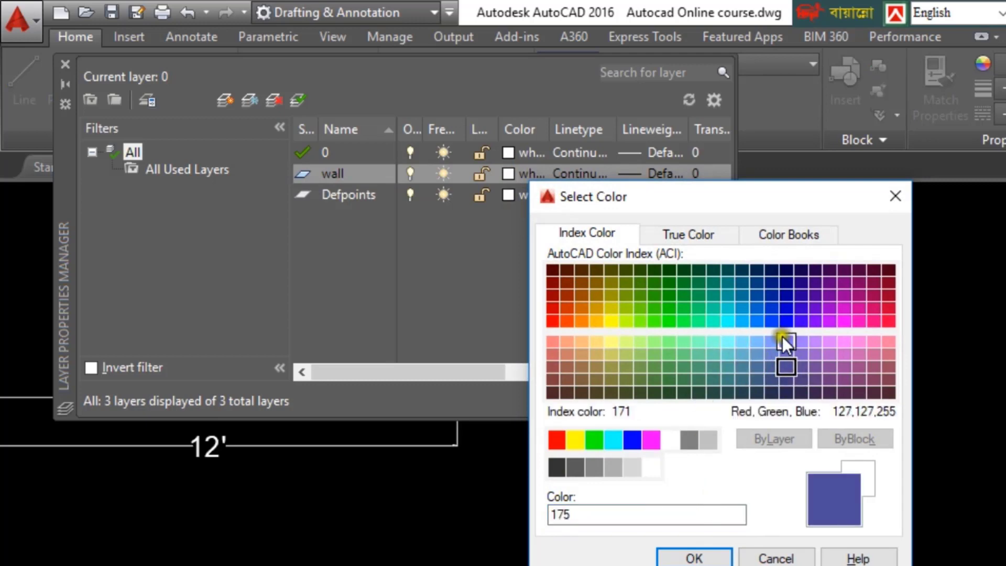
{"action": "left_click", "coordinate": [755, 291]}
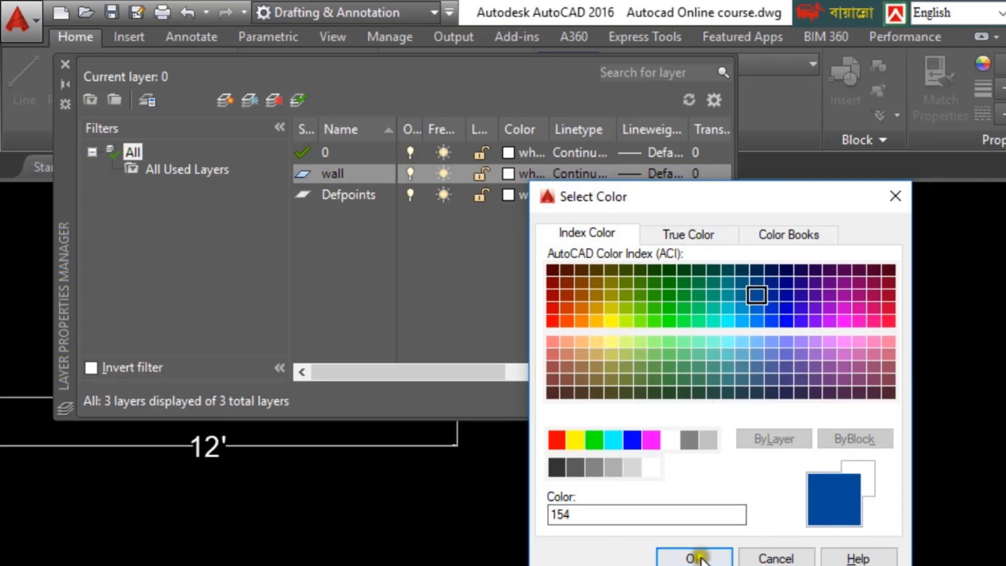
{"action": "left_click", "coordinate": [771, 353]}
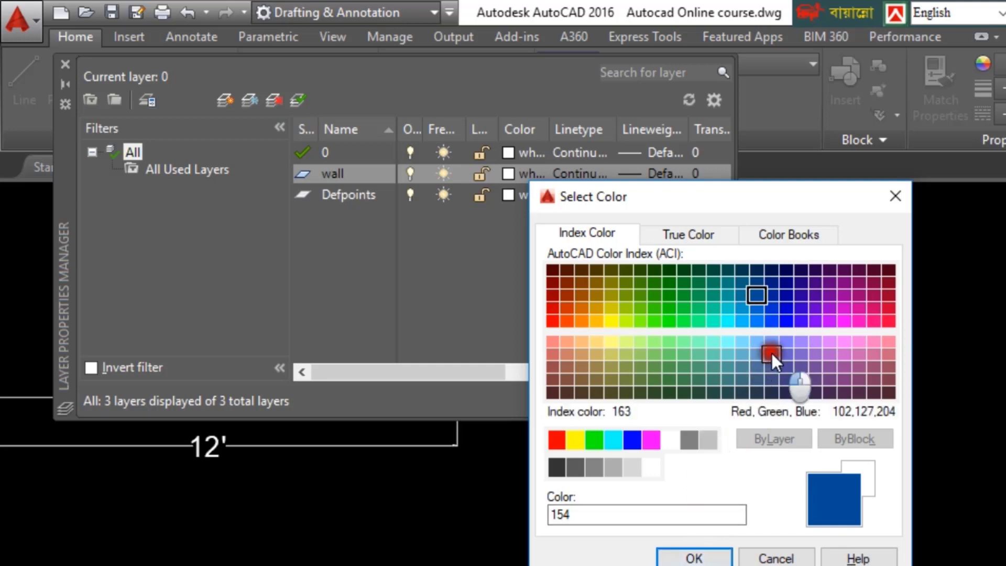
{"action": "left_click", "coordinate": [694, 557]}
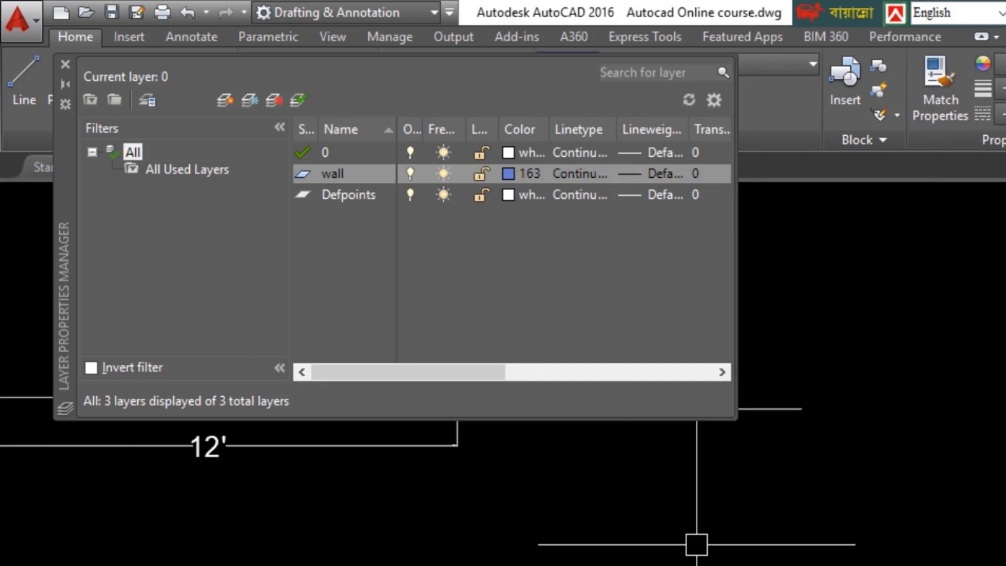
- Add five more layers with their default names and close the Layer Properties Manager
{"action": "left_click", "coordinate": [224, 98]}
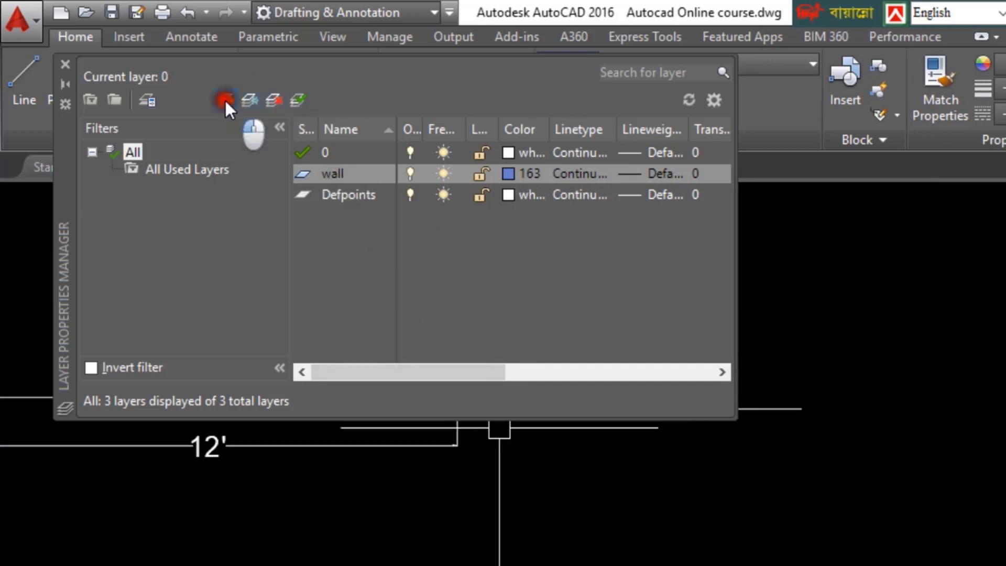
{"action": "left_click", "coordinate": [224, 99]}
{"action": "left_click", "coordinate": [224, 98]}
{"action": "left_click", "coordinate": [224, 98]}
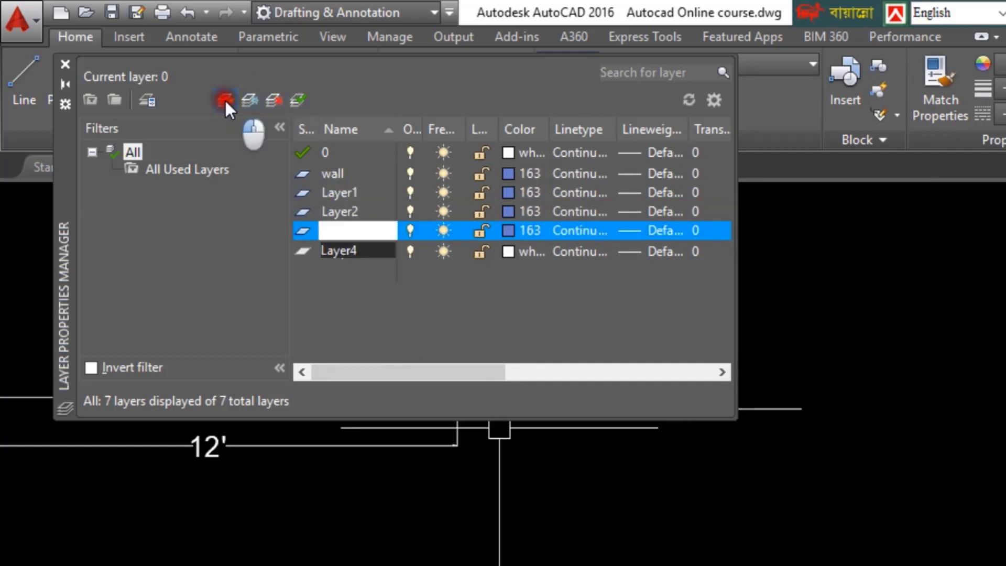
{"action": "left_click", "coordinate": [224, 98]}
{"action": "double_click", "coordinate": [349, 193]}
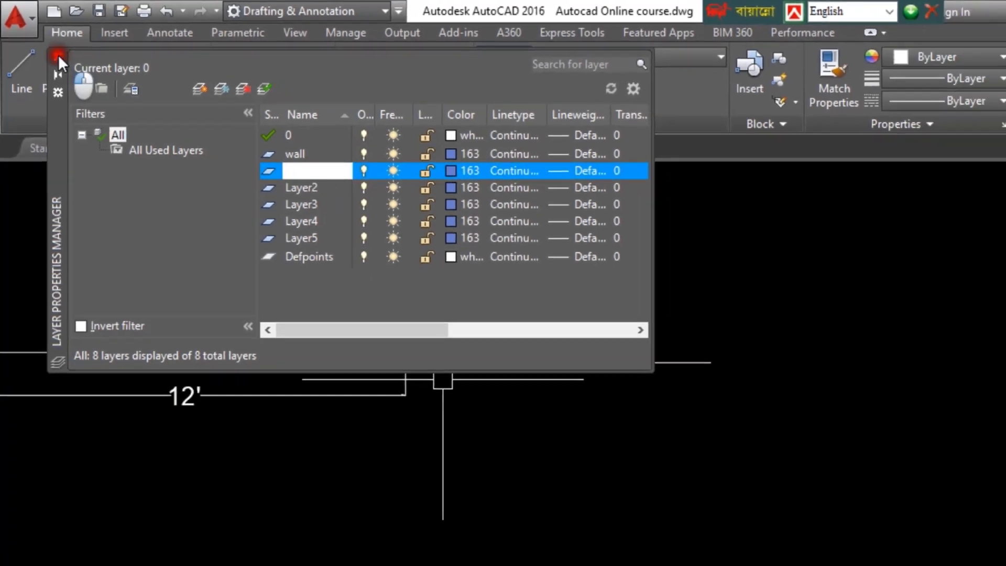
{"action": "left_click", "coordinate": [65, 64]}
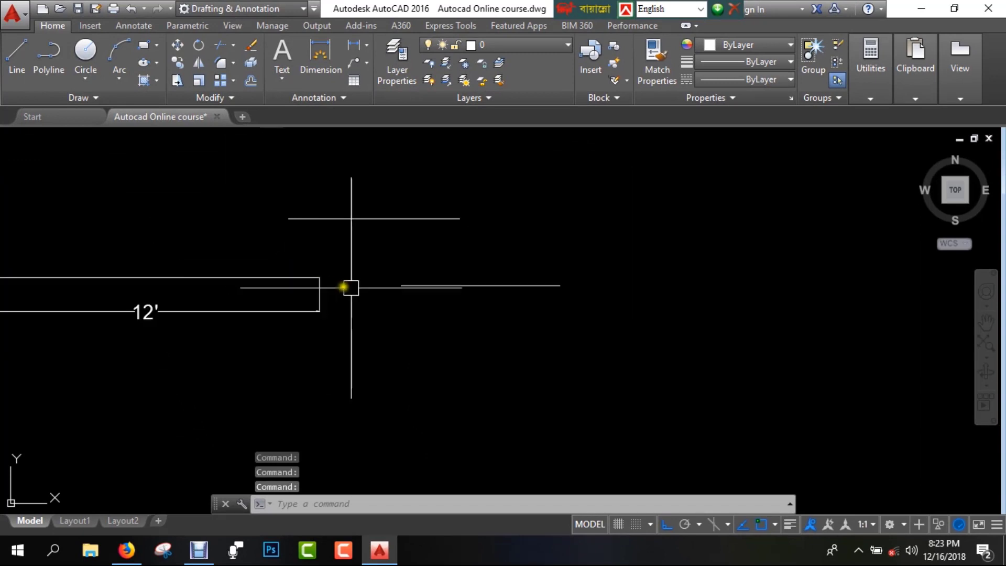
{"action": "middle_click_drag", "start_coordinate": [420, 308], "coordinate": [274, 274]}
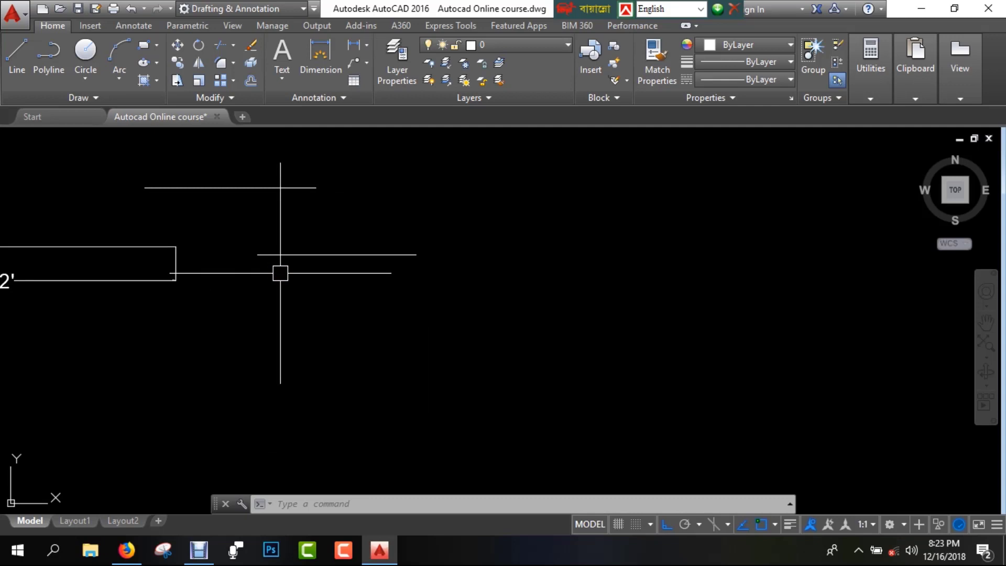
{"action": "type", "text": "l"}
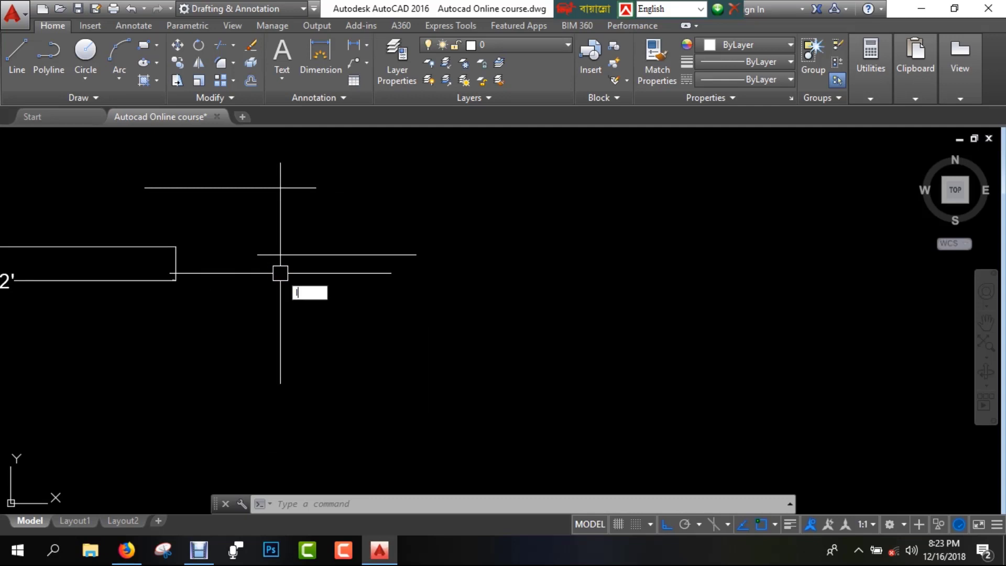
{"action": "key", "text": "Return"}
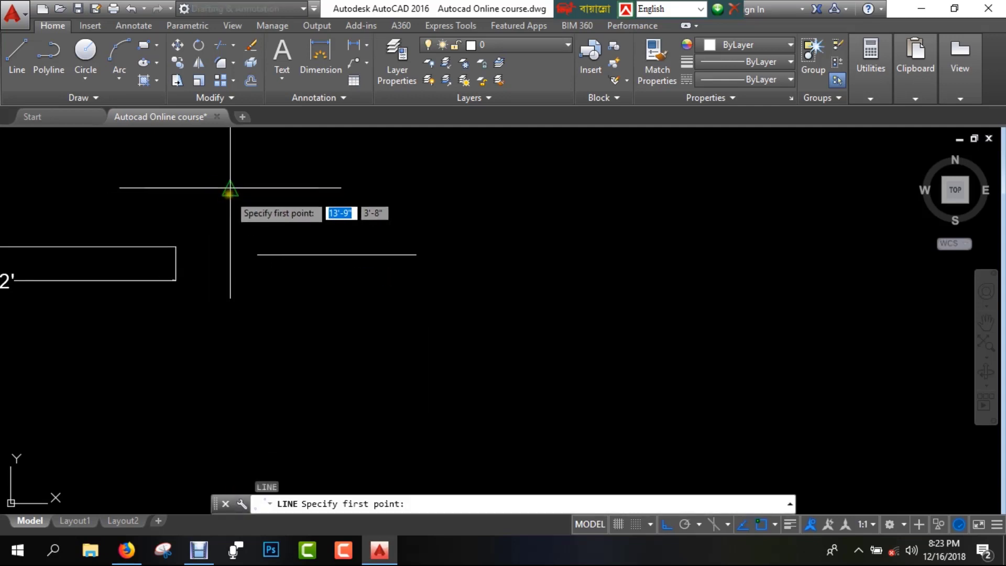
{"action": "key", "text": "Escape"}
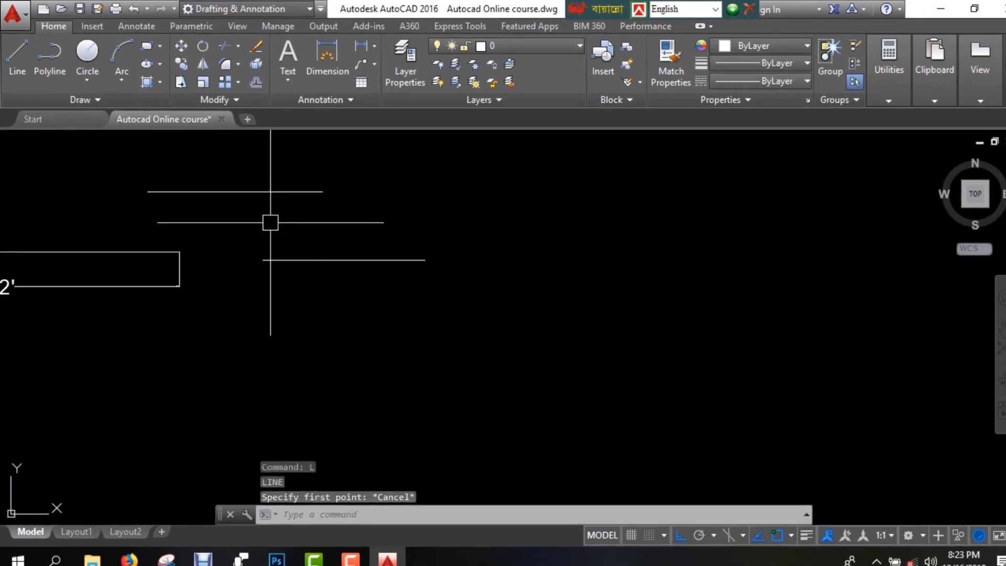
- Set the crosshair size to 20 in the display options
{"action": "type", "text": "op"}
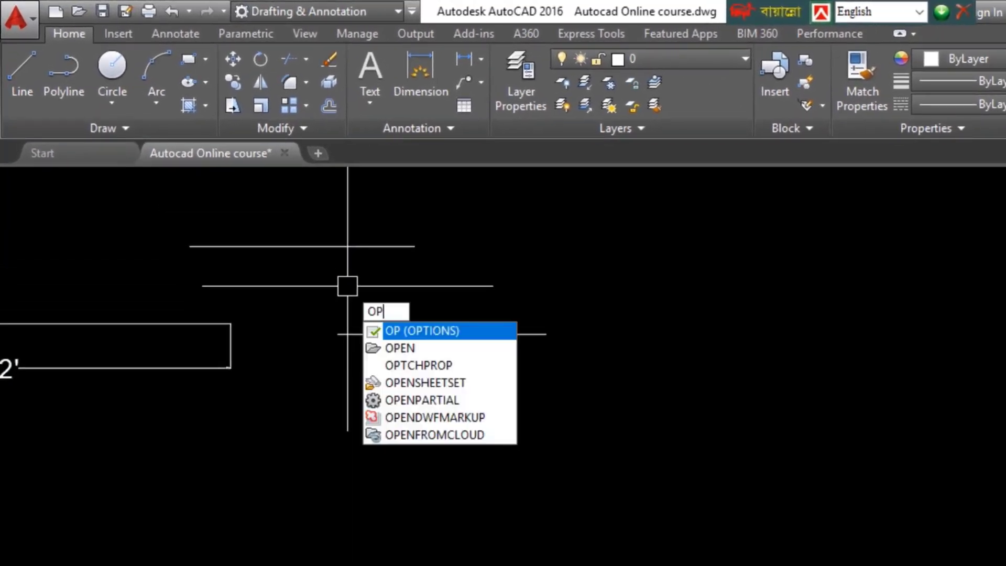
{"action": "key", "text": "Escape"}
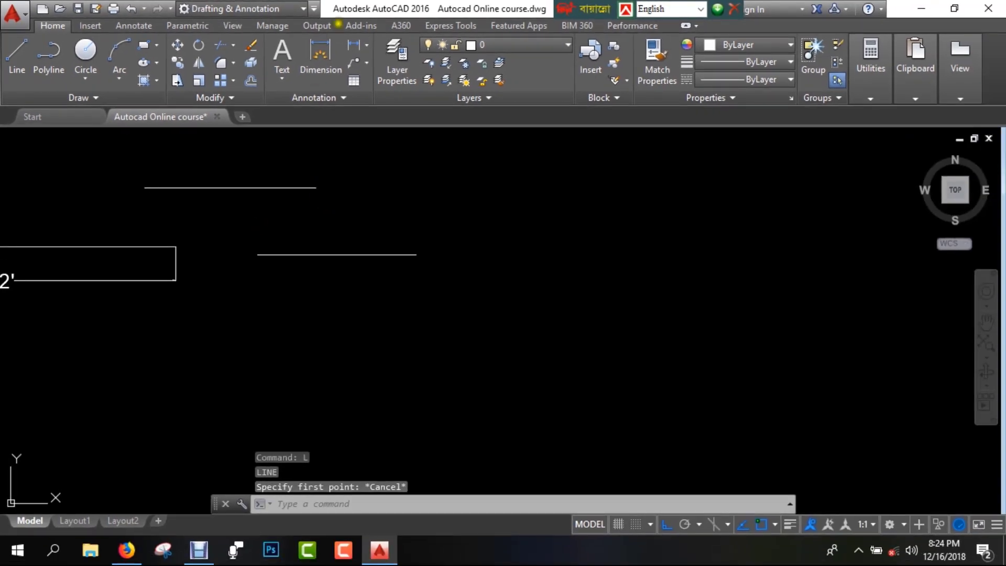
{"action": "type", "text": "op"}
{"action": "key", "text": "Return"}
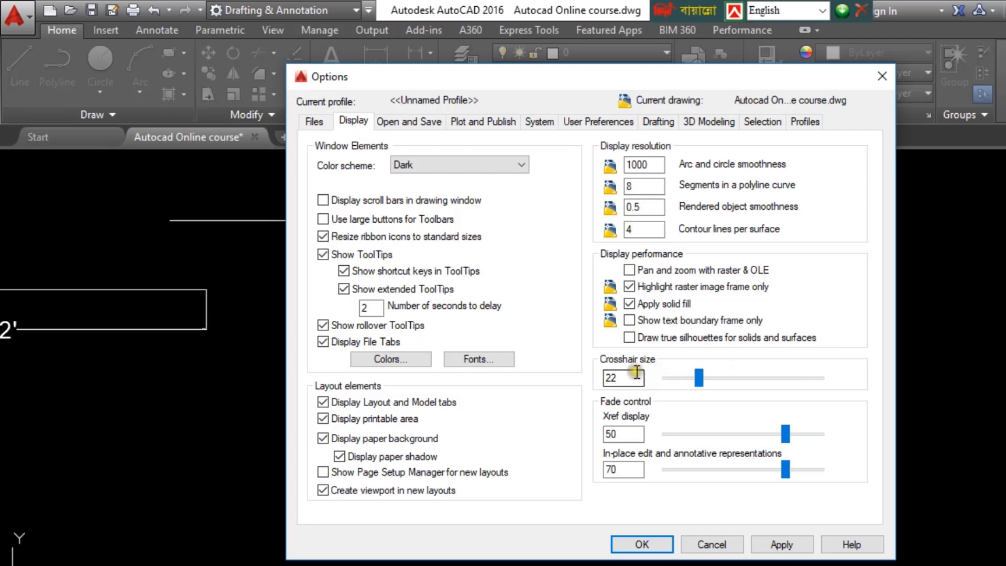
{"action": "mouse_move", "coordinate": [698, 378]}
{"action": "left_mouse_down"}
{"action": "mouse_move", "coordinate": [725, 378]}
{"action": "mouse_move", "coordinate": [695, 377]}
{"action": "left_mouse_up"}
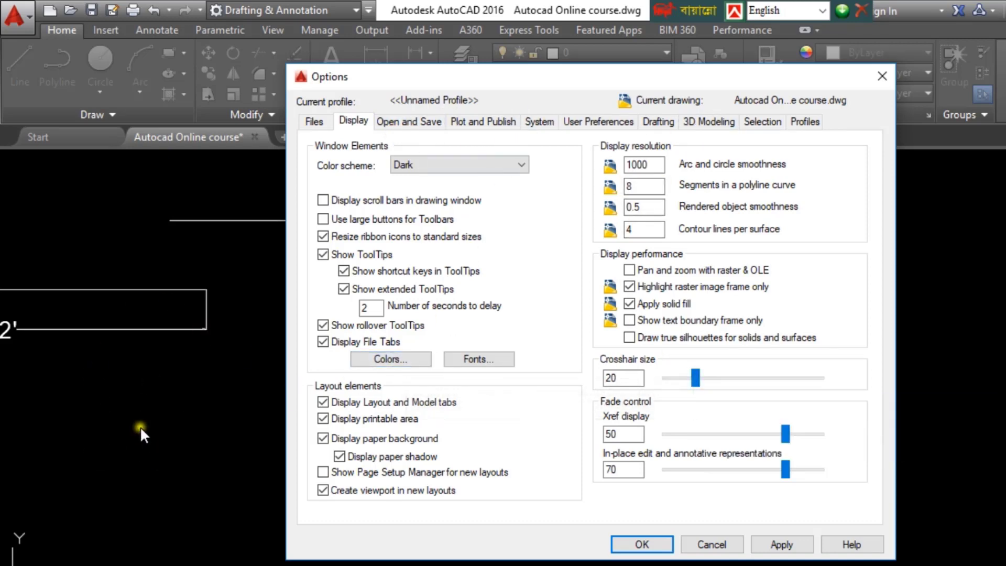
- Set the uniform background color of the 2D model space to White and apply it
{"action": "left_click", "coordinate": [410, 358]}
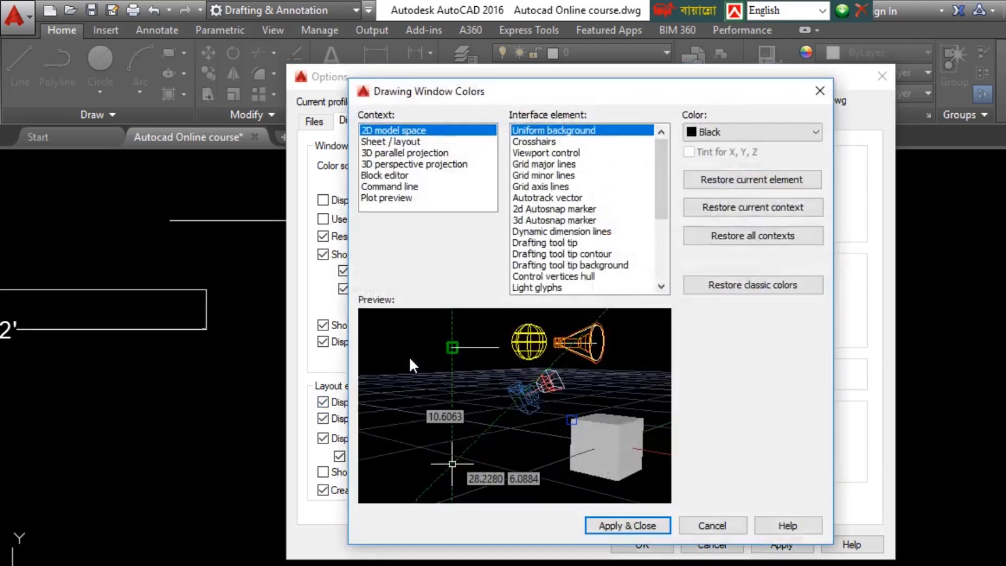
{"action": "left_click", "coordinate": [745, 133]}
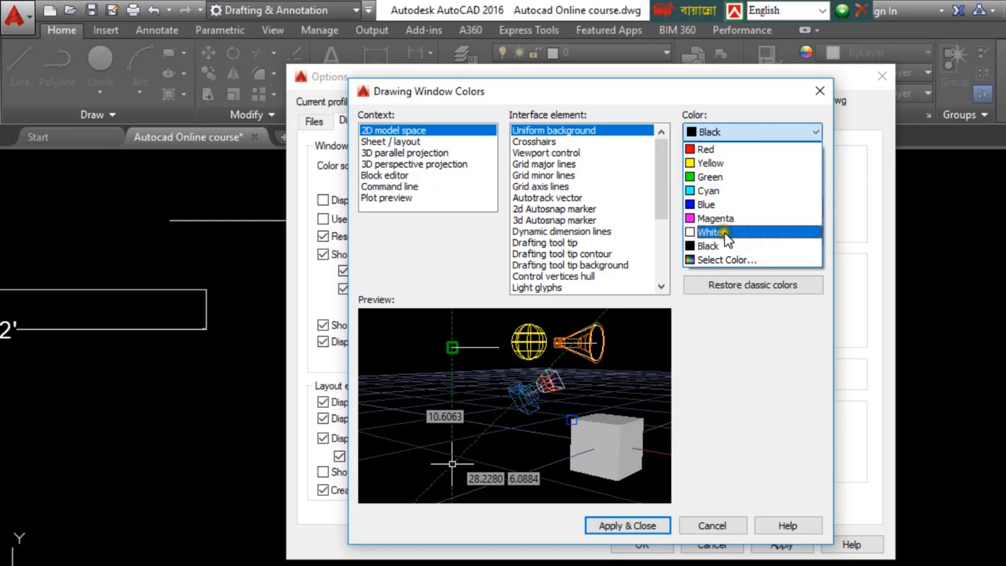
{"action": "left_click", "coordinate": [724, 233]}
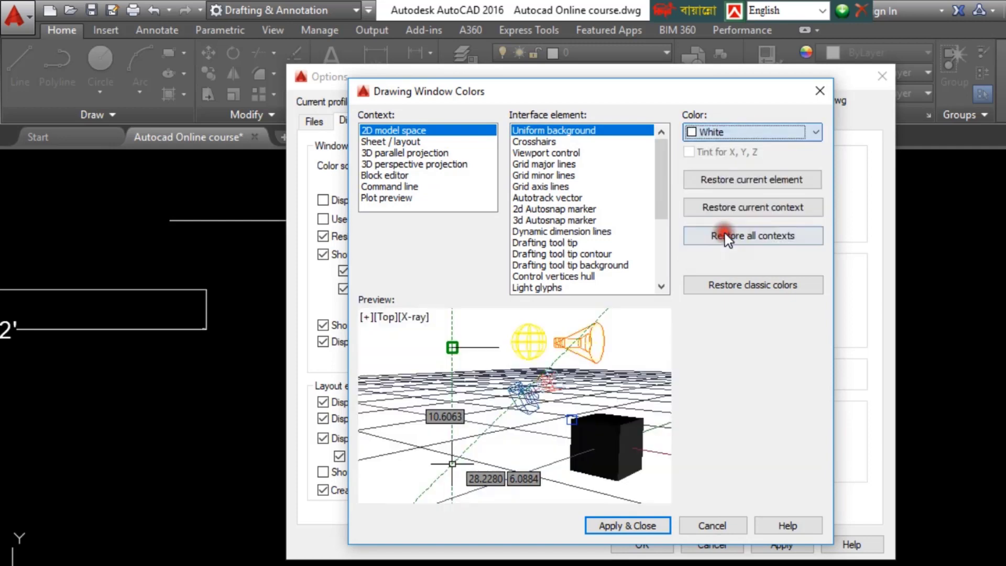
{"action": "left_click", "coordinate": [768, 132]}
{"action": "left_click", "coordinate": [728, 260]}
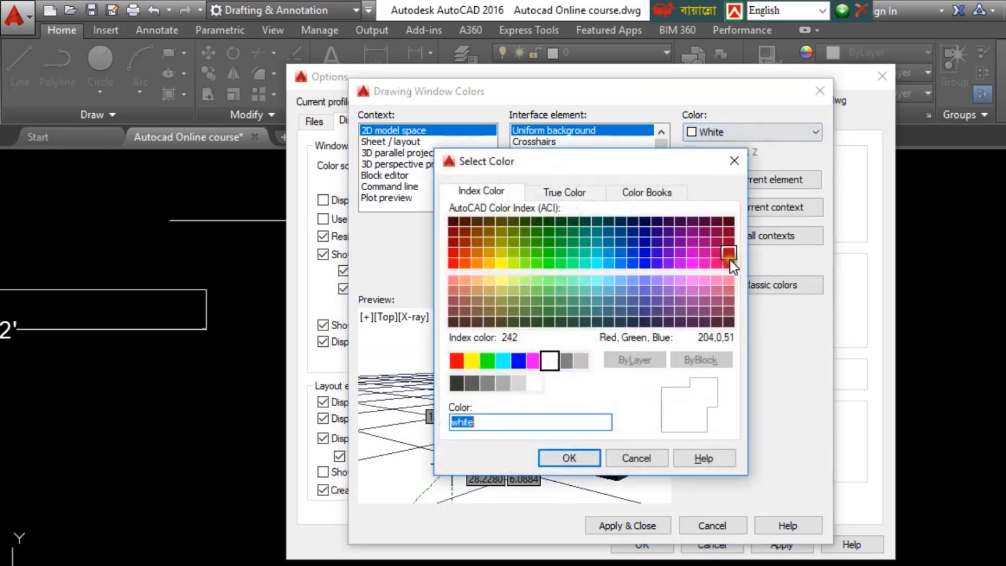
{"action": "left_click", "coordinate": [734, 161]}
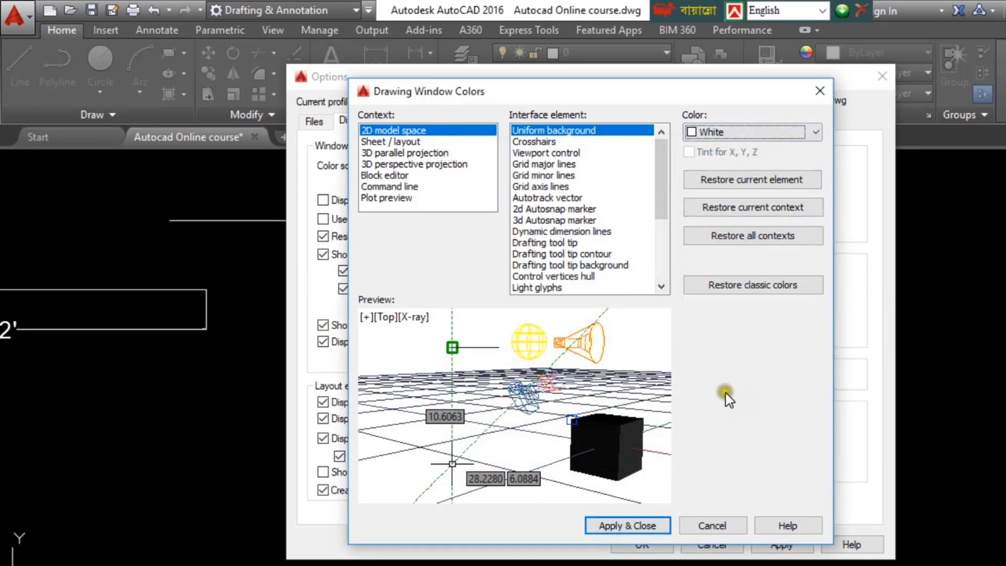
{"action": "left_click", "coordinate": [637, 525]}
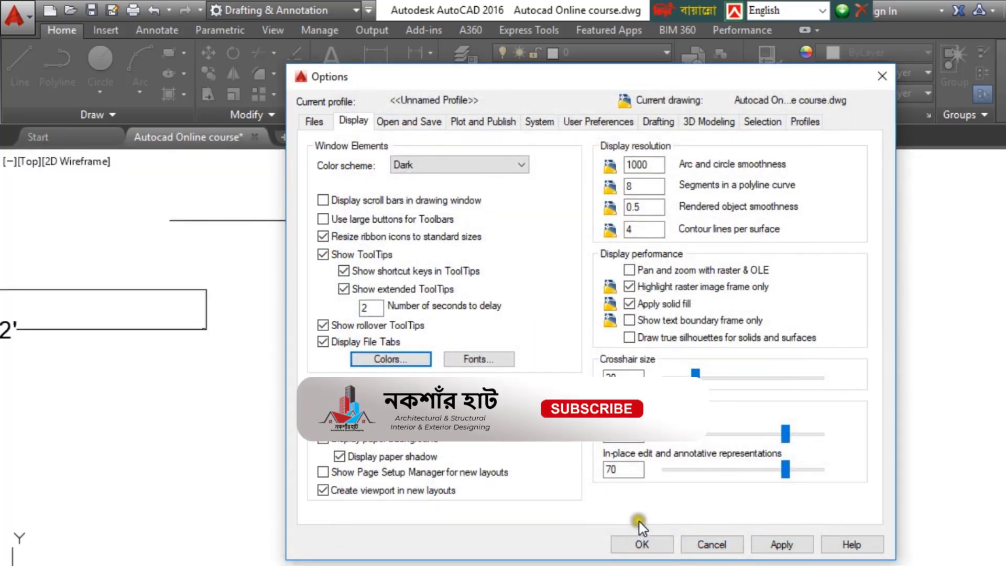
- Set the uniform background color of the 2D model space to Black, apply it and close the options
{"action": "left_click", "coordinate": [423, 362]}
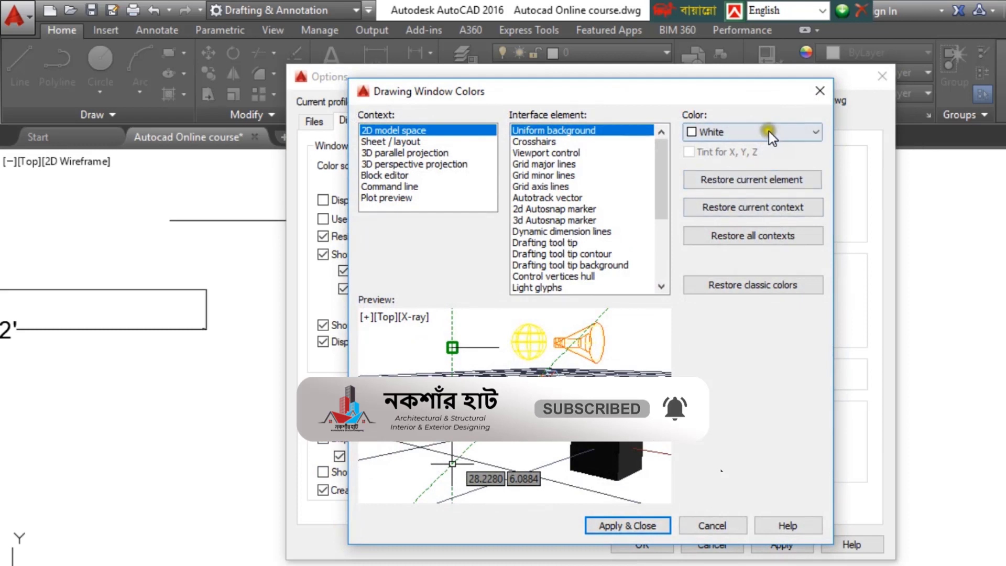
{"action": "left_click", "coordinate": [768, 130]}
{"action": "left_click", "coordinate": [724, 251]}
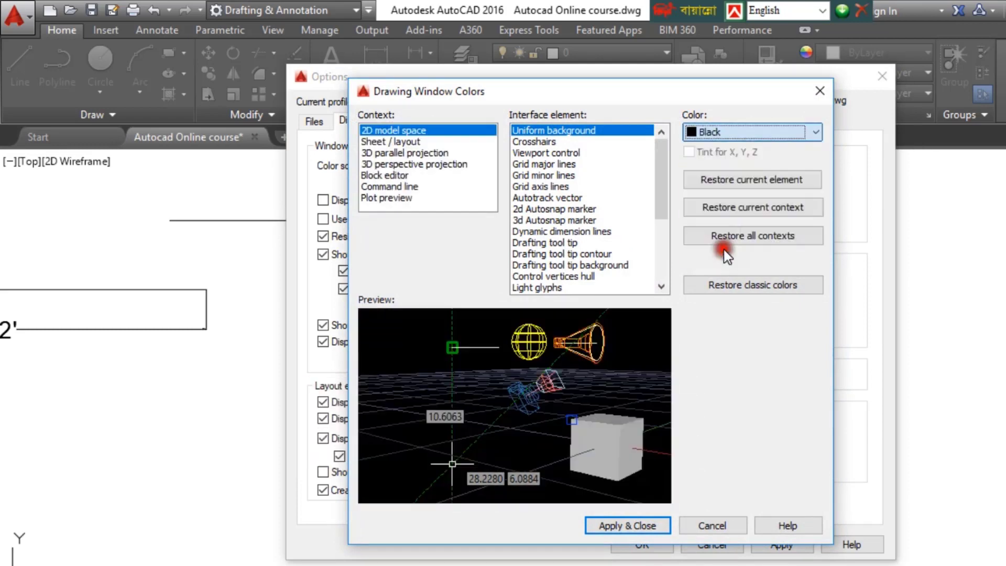
{"action": "left_click", "coordinate": [641, 525]}
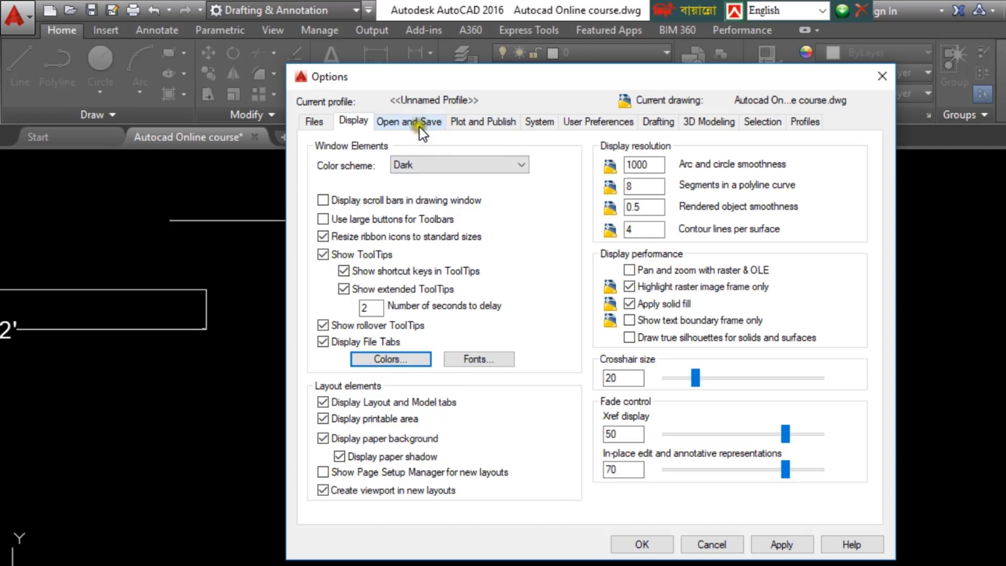
{"action": "left_click", "coordinate": [659, 121]}
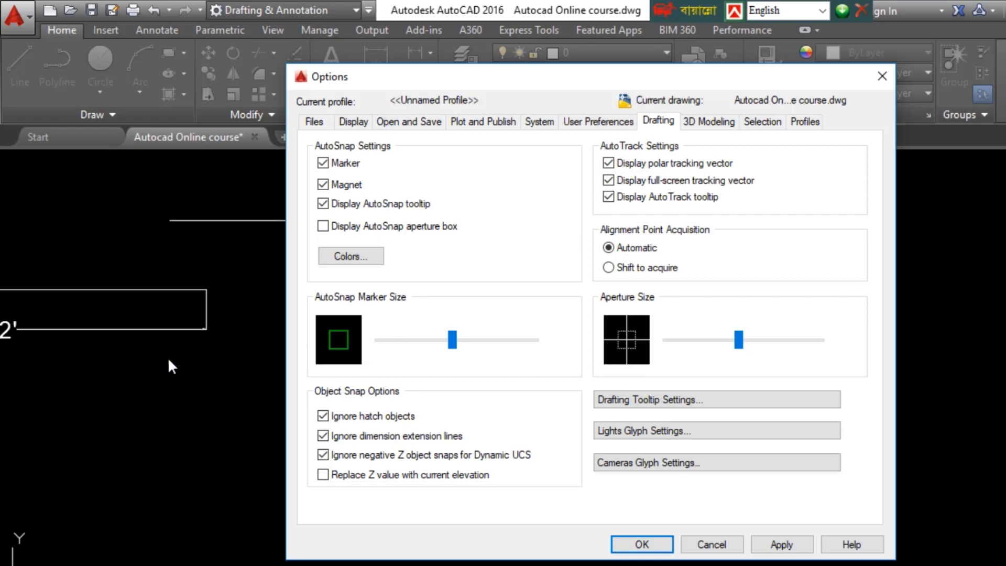
{"action": "left_click", "coordinate": [882, 76]}
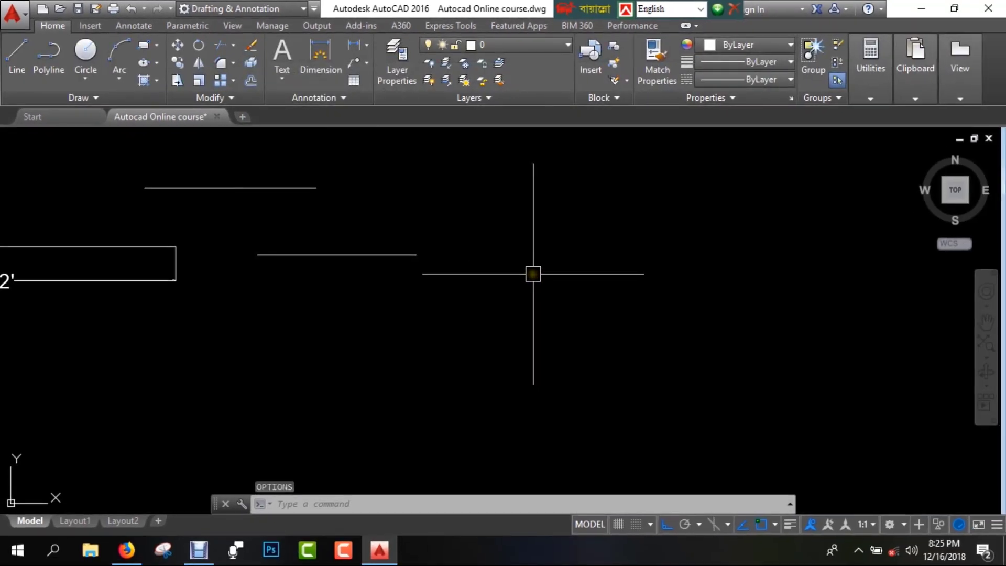
{"action": "type", "text": "o"}
{"action": "key", "text": "Return"}
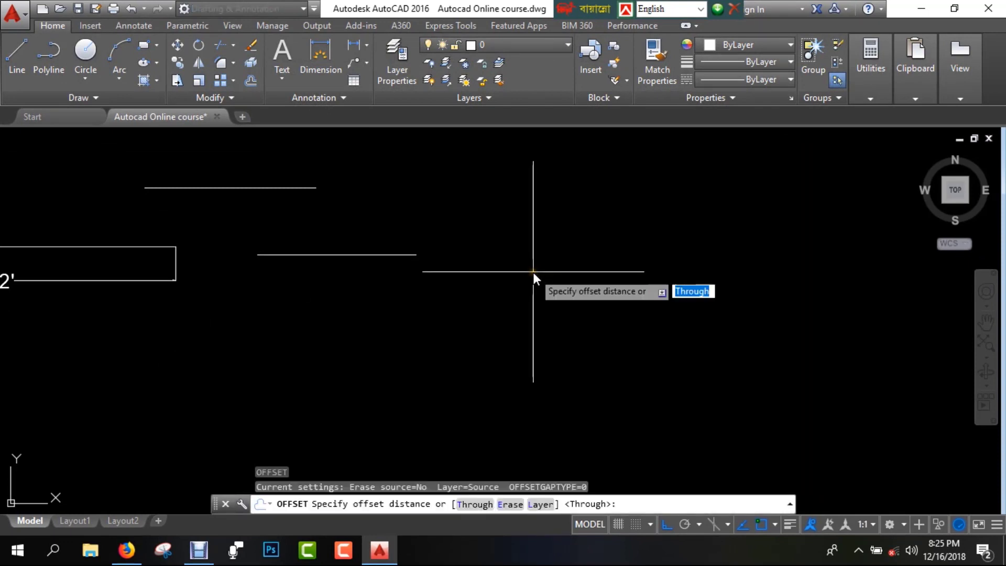
{"action": "type", "text": "7"}
{"action": "key", "text": "Return"}
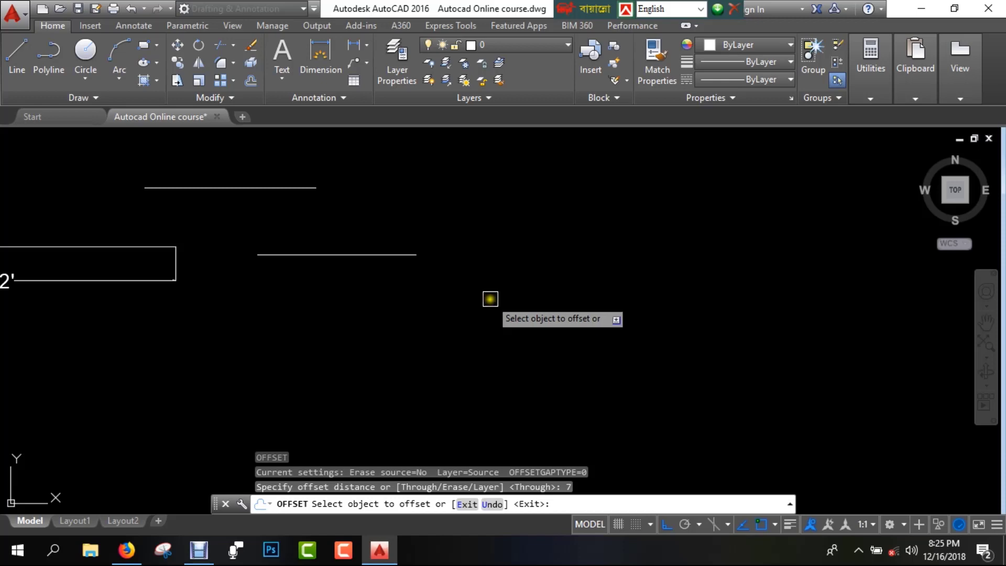
{"action": "key", "text": "Escape"}
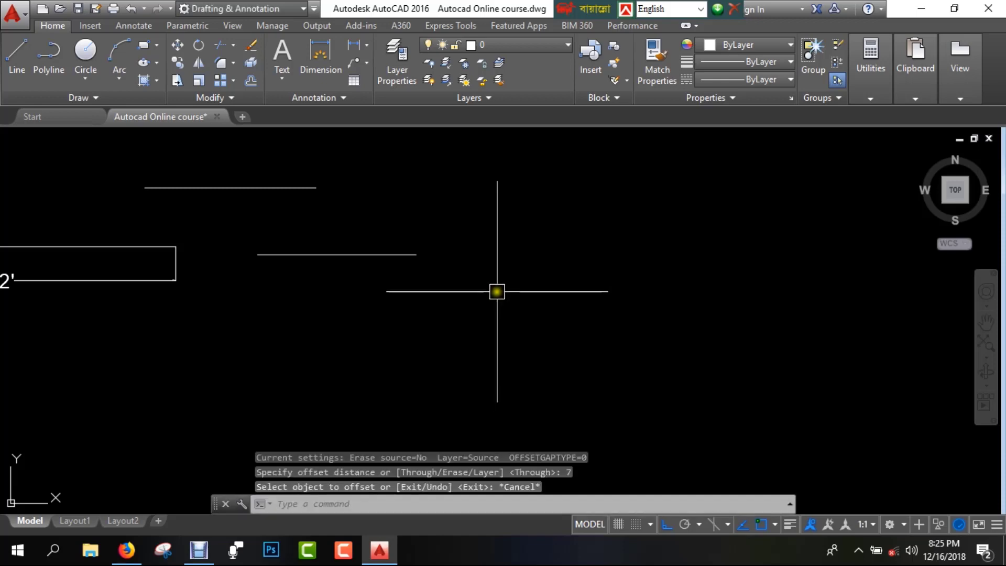
- Try a slightly smaller AutoSnap marker size in the drafting options
{"action": "type", "text": "OP"}
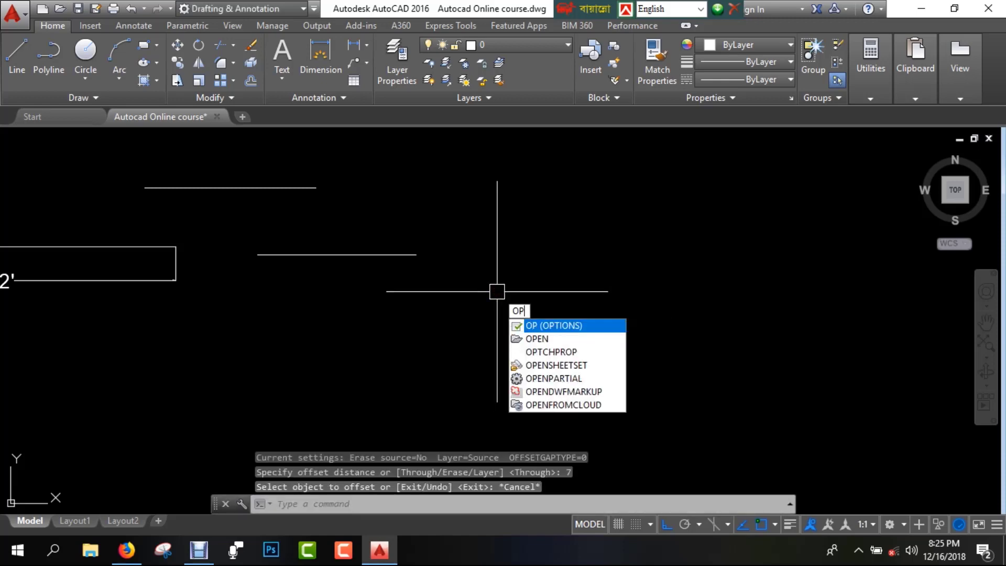
{"action": "key", "text": "Return"}
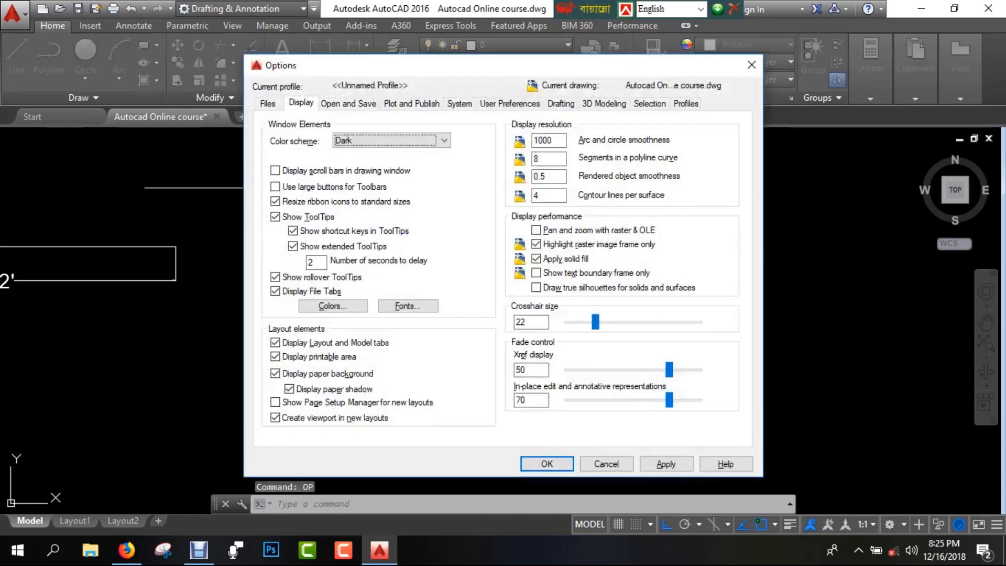
{"action": "left_click", "coordinate": [559, 104]}
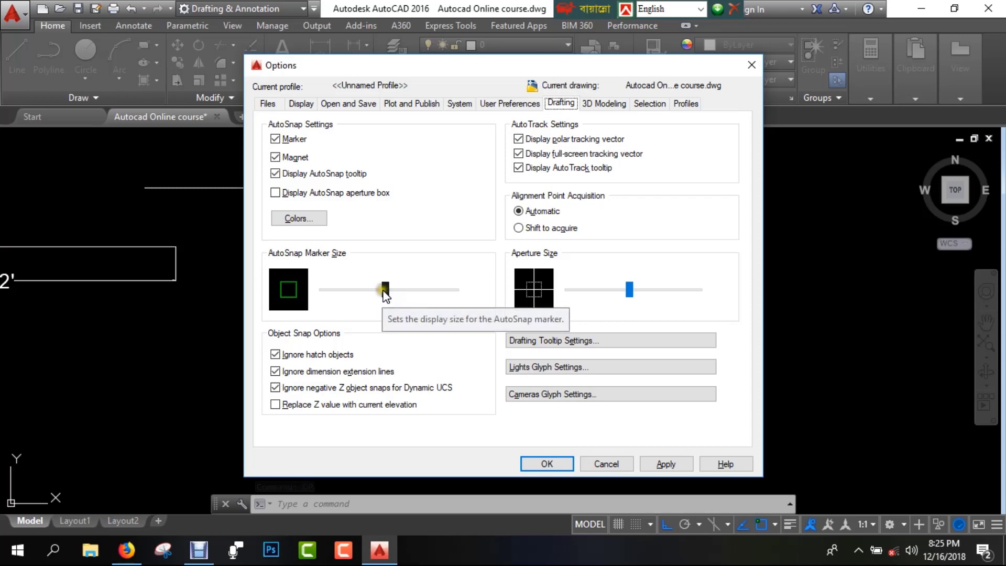
{"action": "left_click_drag", "start_coordinate": [387, 291], "coordinate": [380, 296]}
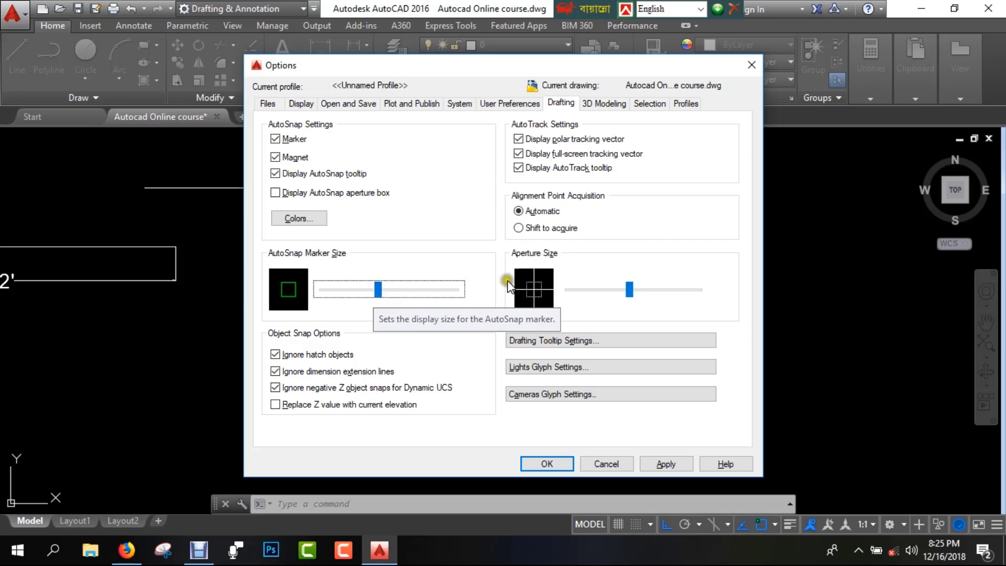
{"action": "left_click", "coordinate": [631, 290]}
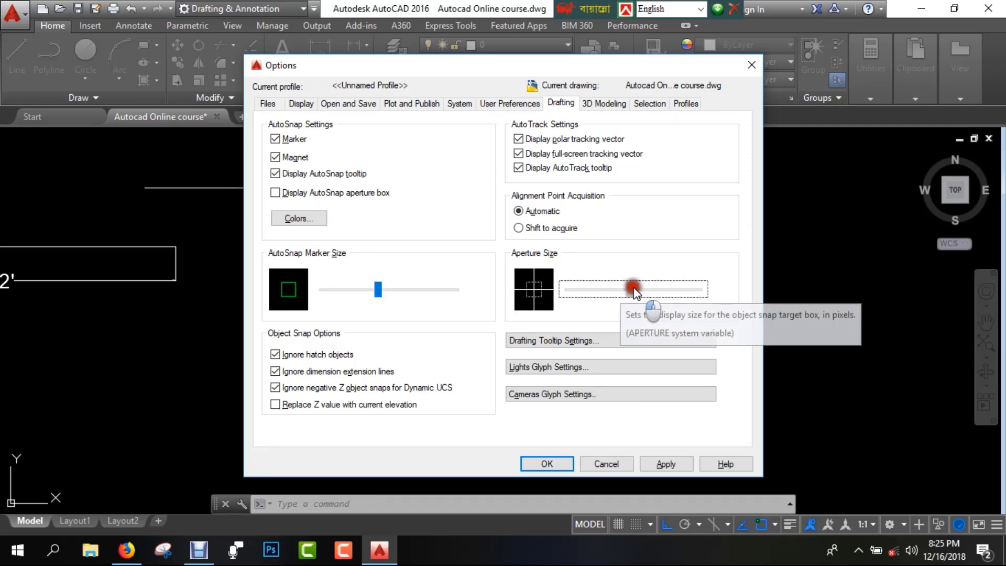
- Examine the 3D modeling options and the pickbox size in the selection options, and close the dialog
{"action": "left_click", "coordinate": [609, 109]}
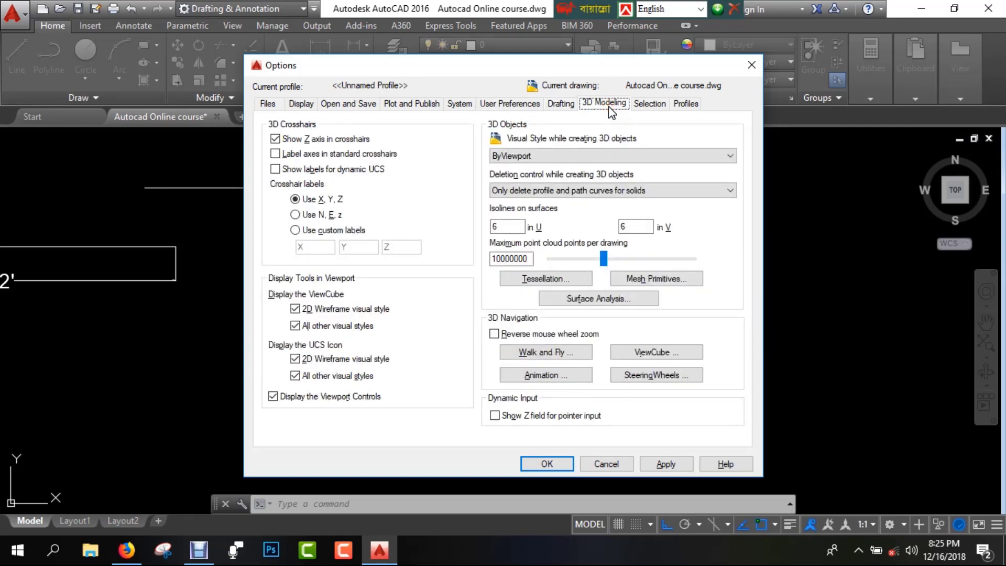
{"action": "left_click", "coordinate": [562, 104]}
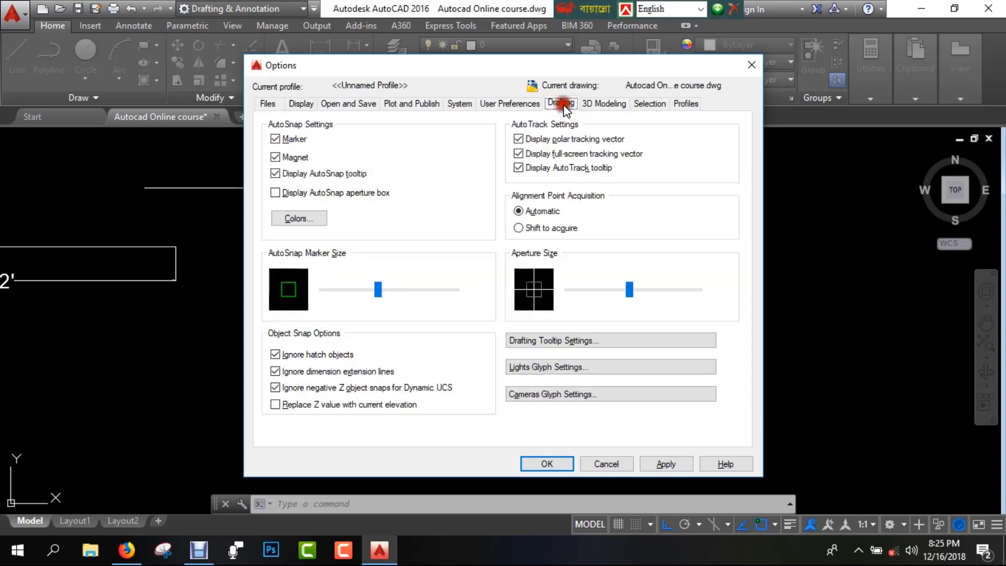
{"action": "left_click", "coordinate": [621, 105]}
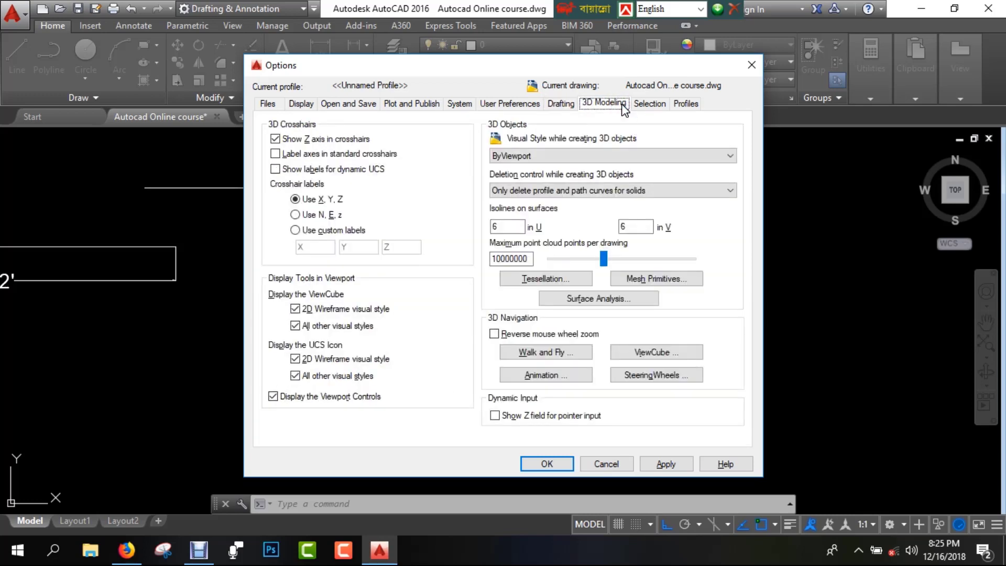
{"action": "left_click", "coordinate": [651, 105]}
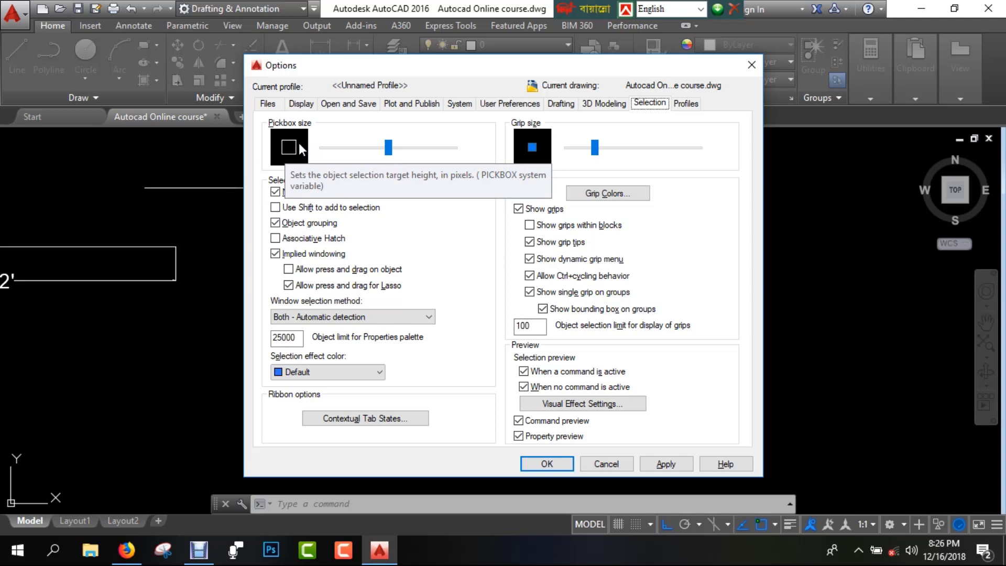
{"action": "left_click", "coordinate": [751, 65]}
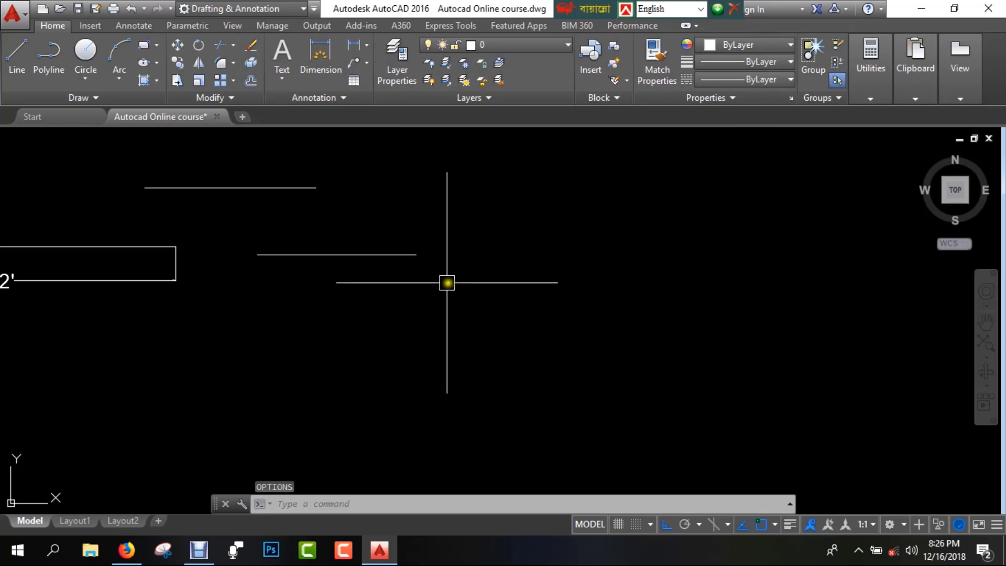
{"action": "middle_click_drag", "start_coordinate": [447, 283], "coordinate": [544, 286]}
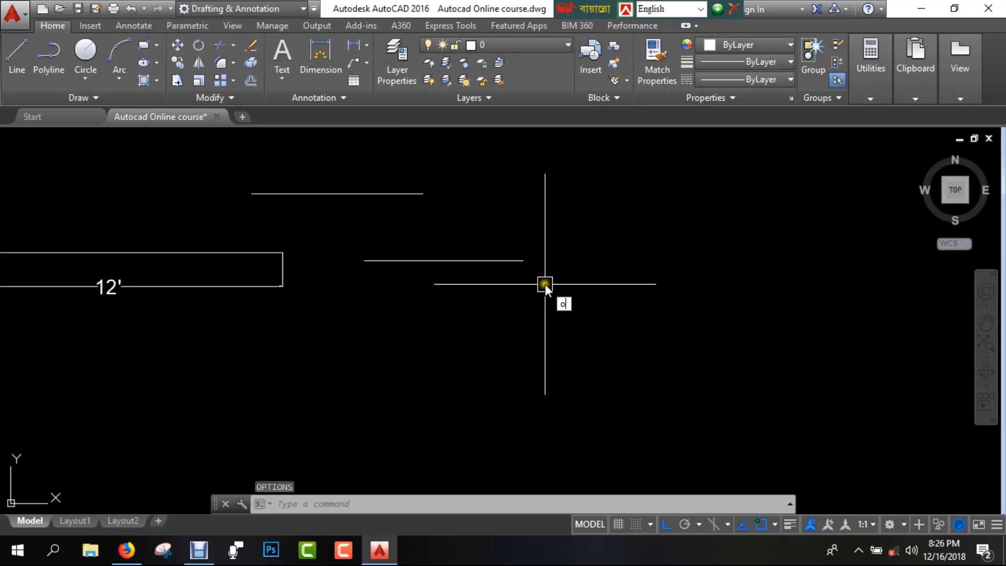
{"action": "type", "text": "p"}
{"action": "key", "text": "Return"}
{"action": "key", "text": "Escape"}
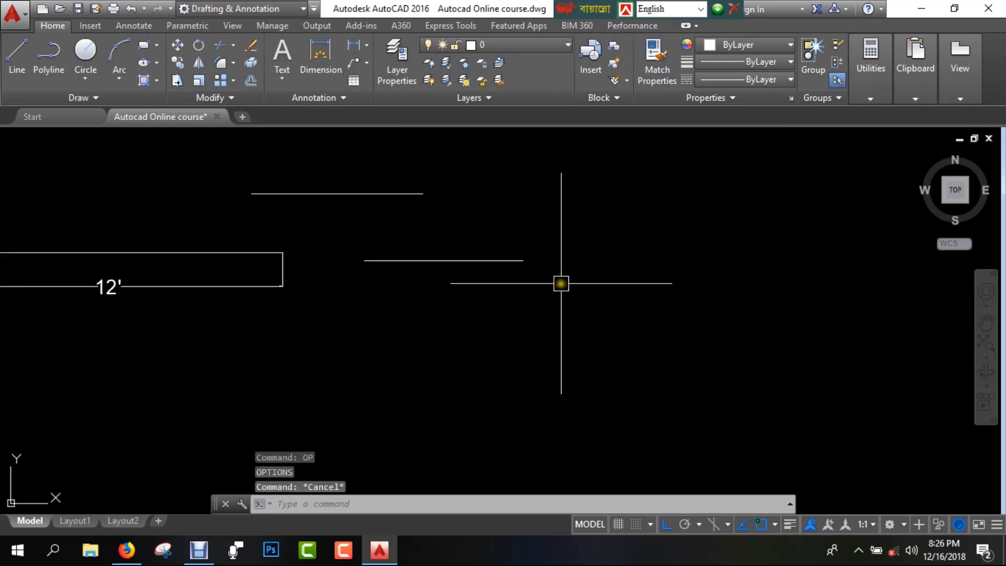
{"action": "type", "text": "lv"}
{"action": "key", "text": "Return"}
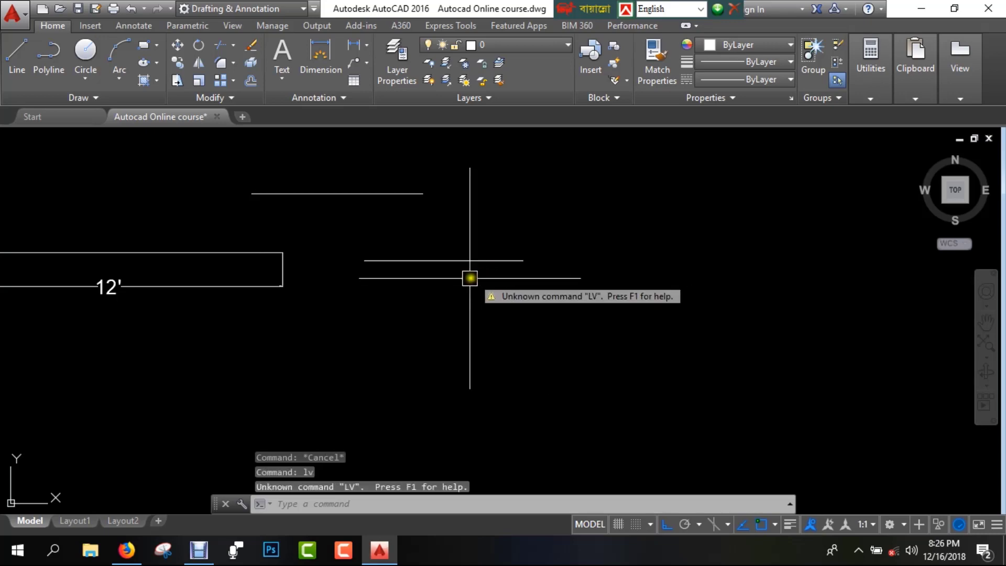
{"action": "key", "text": "Escape"}
- Draw a vertical line crossing the lower of the two short horizontal lines near its midpoint
{"action": "type", "text": "l"}
{"action": "key", "text": "Return"}
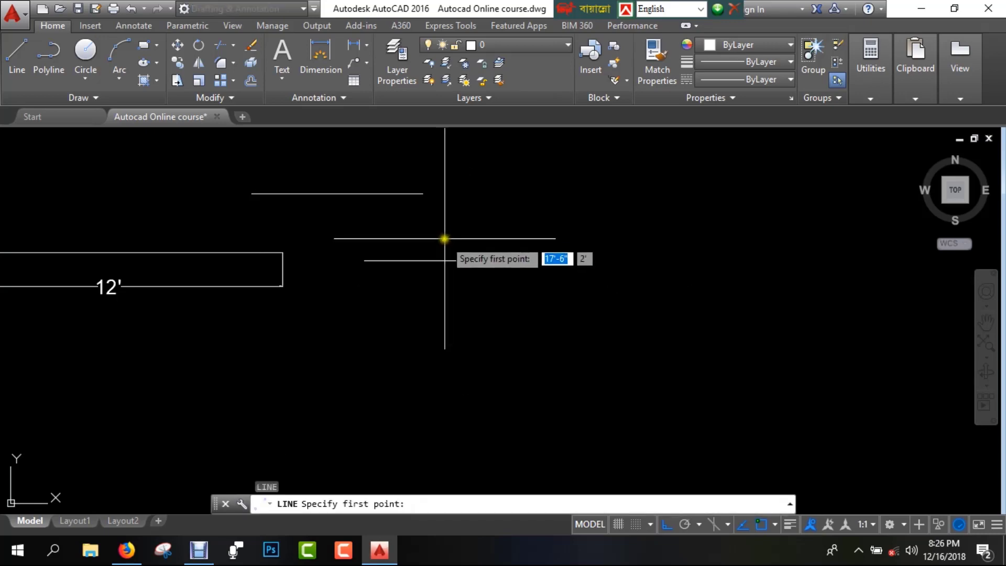
{"action": "left_click", "coordinate": [445, 233]}
{"action": "left_click", "coordinate": [464, 358]}
{"action": "key", "text": "Return"}
{"action": "type", "text": "tr"}
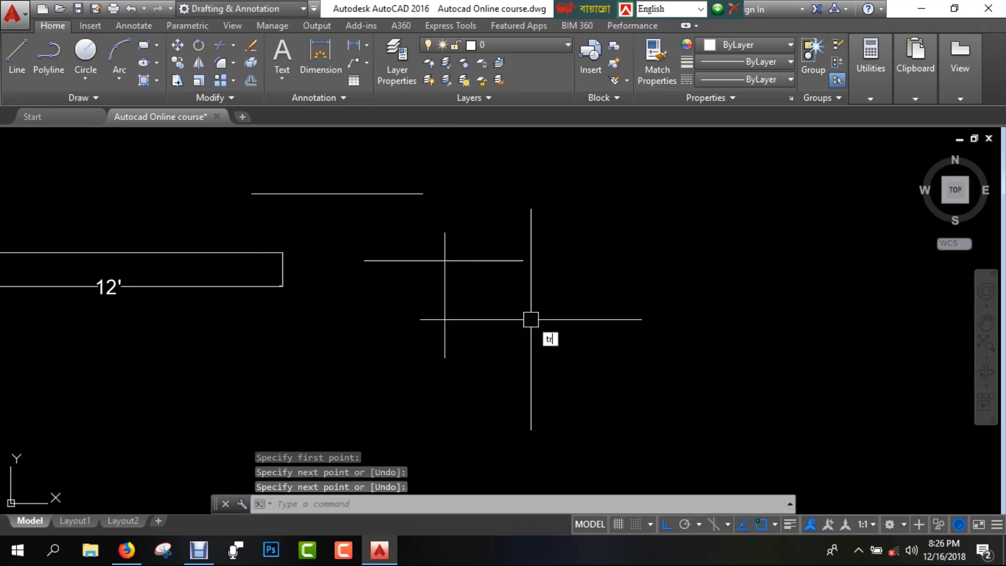
{"action": "key", "text": "Return"}
{"action": "key", "text": "Return"}
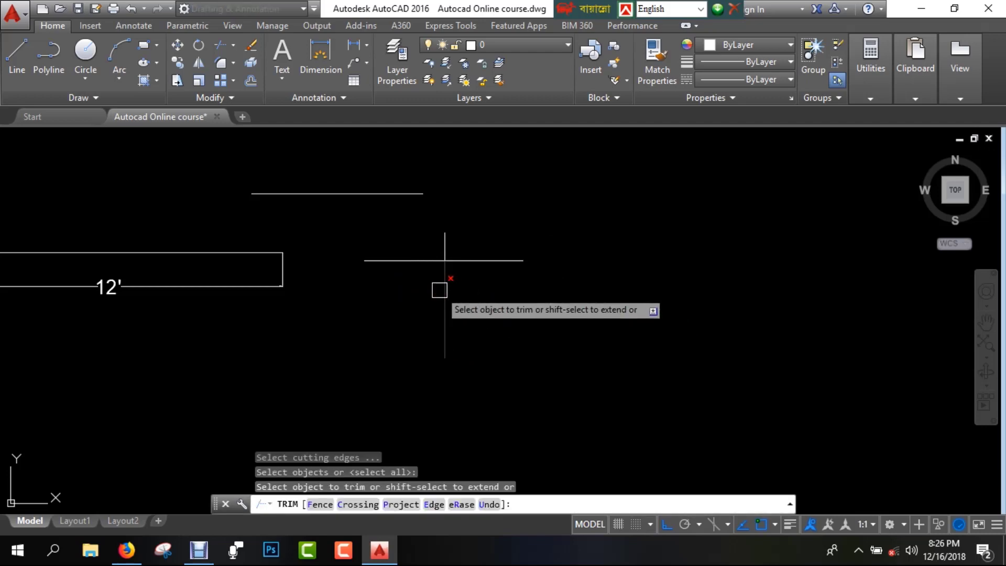
{"action": "key", "text": "Escape"}
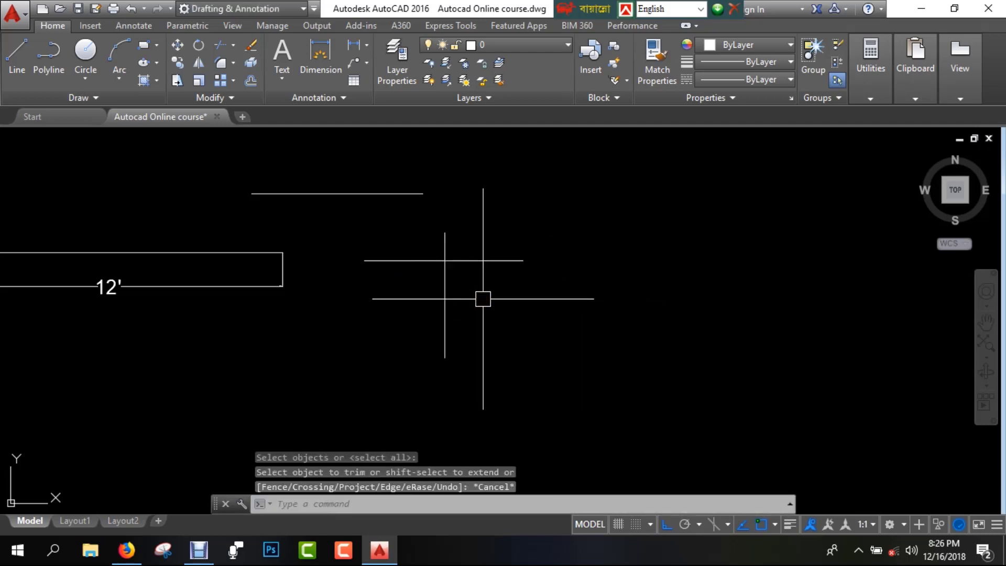
- In the selection options, enable Use Shift to add to selection, enlarge the grip size well above its current setting, and apply the changes
{"action": "type", "text": "op"}
{"action": "key", "text": "Return"}
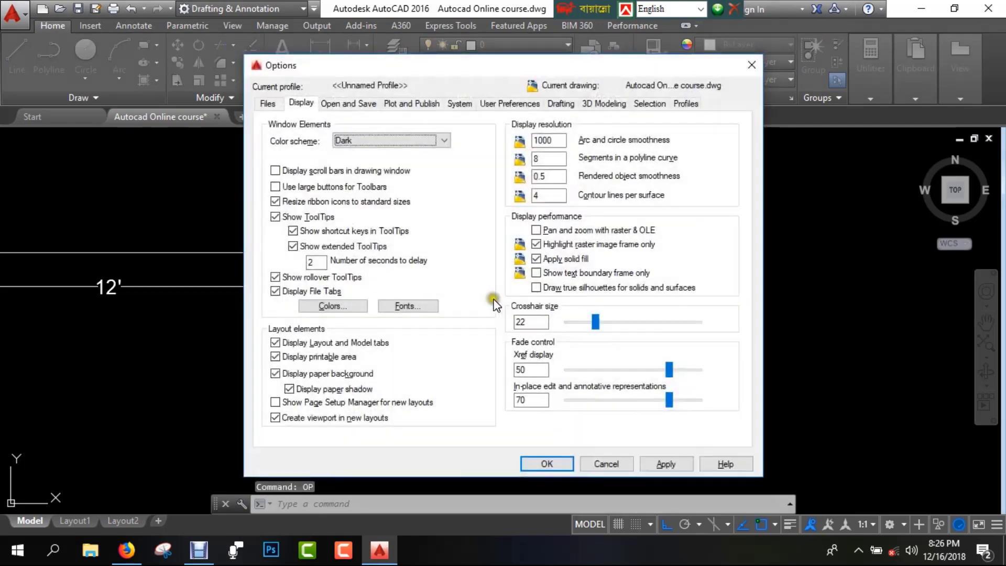
{"action": "left_click", "coordinate": [648, 103]}
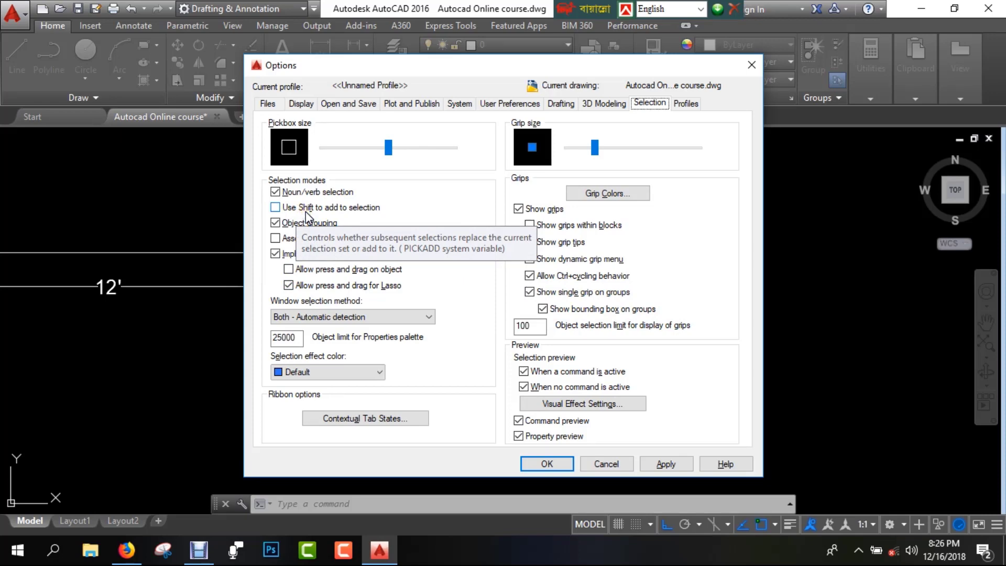
{"action": "left_click", "coordinate": [279, 207]}
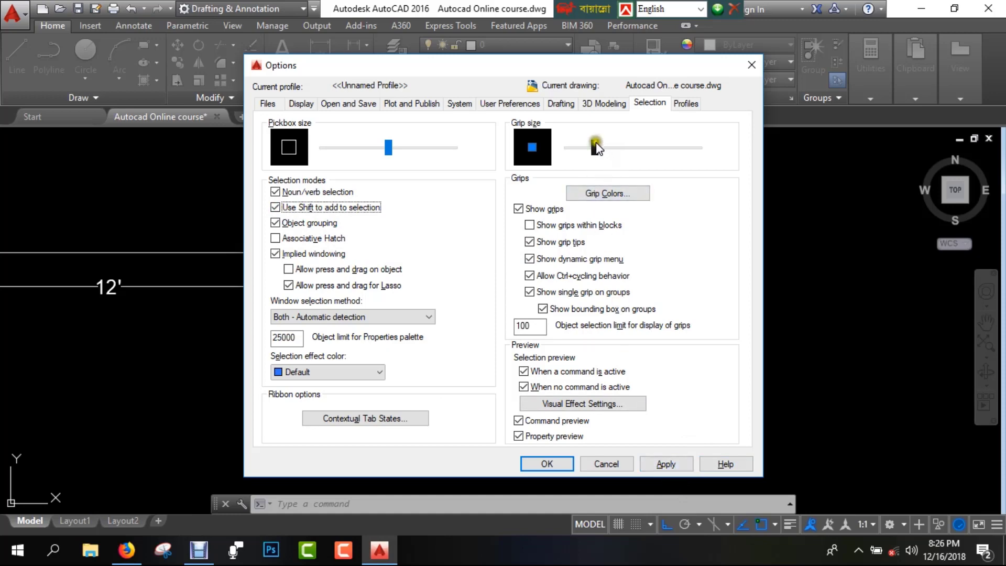
{"action": "left_click_drag", "start_coordinate": [595, 147], "coordinate": [655, 148]}
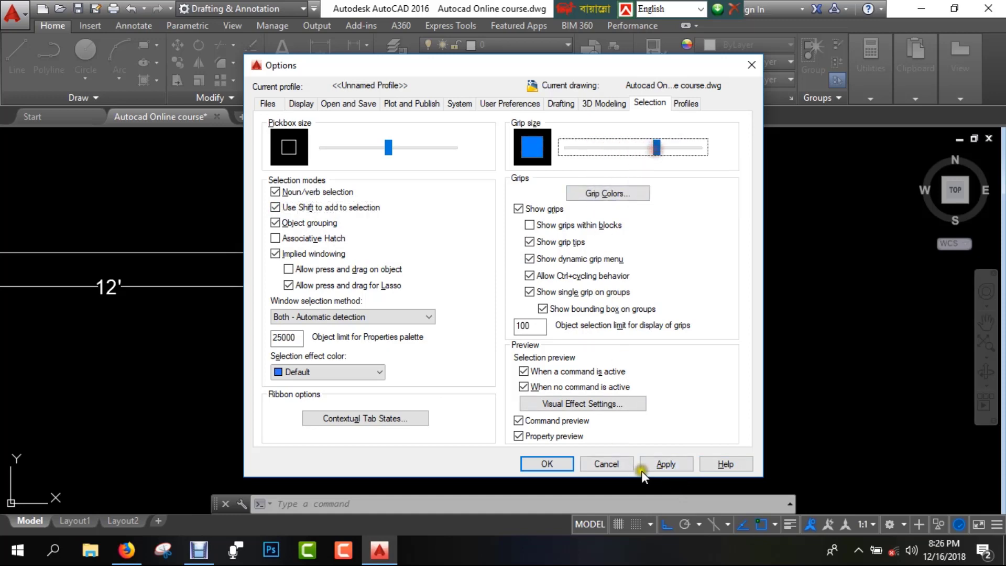
{"action": "left_click", "coordinate": [666, 464]}
{"action": "left_click", "coordinate": [557, 463]}
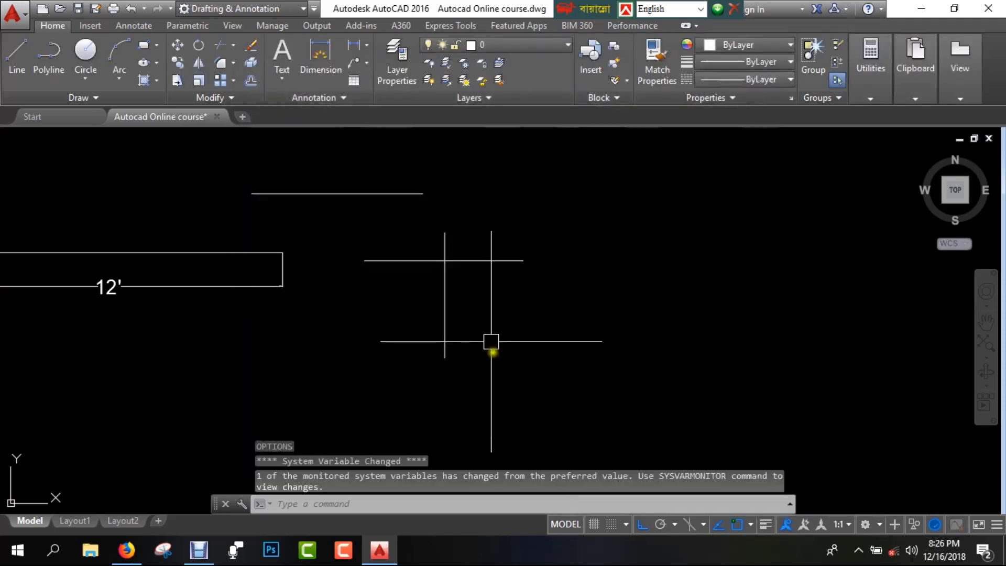
- Select the upper horizontal line of the crossing pair to check its grips, reduce the grip size to about a quarter of its range, and apply
{"action": "left_click", "coordinate": [493, 263]}
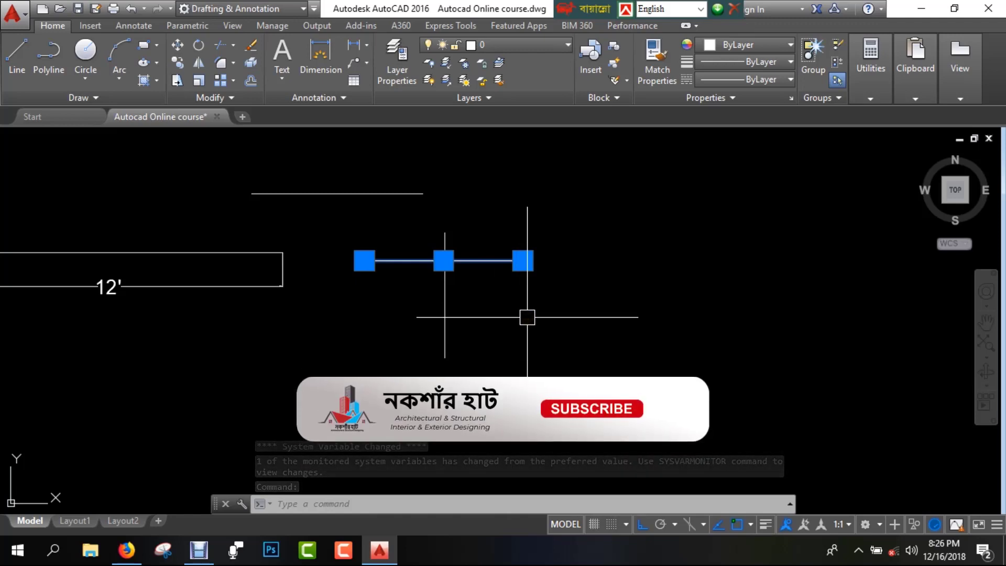
{"action": "type", "text": "OP"}
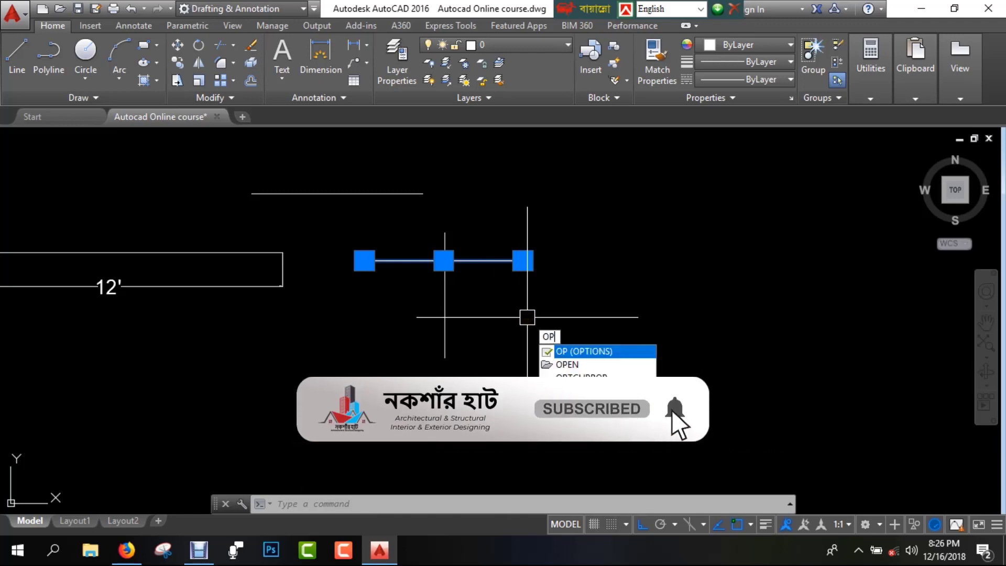
{"action": "key", "text": "Return"}
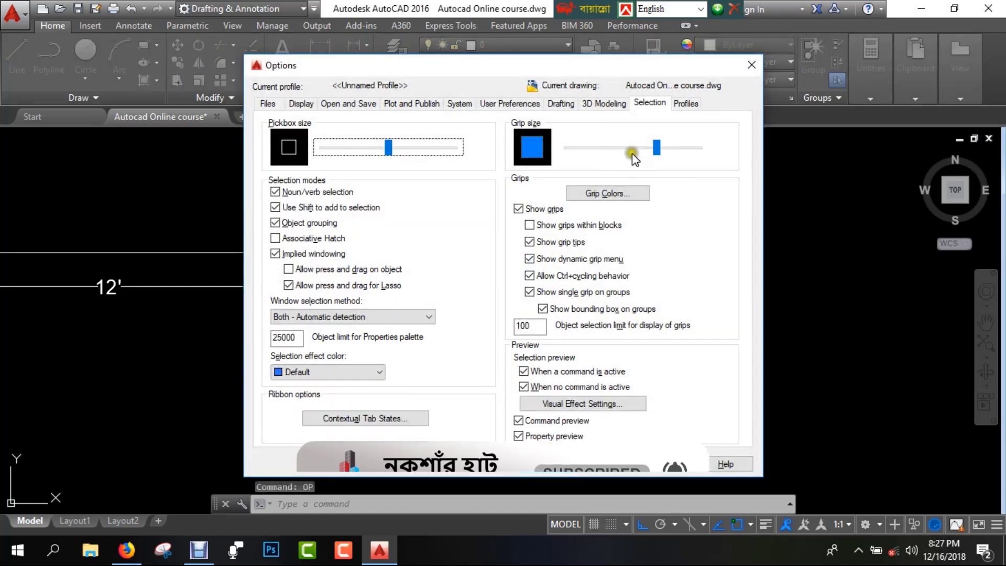
{"action": "left_click_drag", "start_coordinate": [632, 148], "coordinate": [595, 142]}
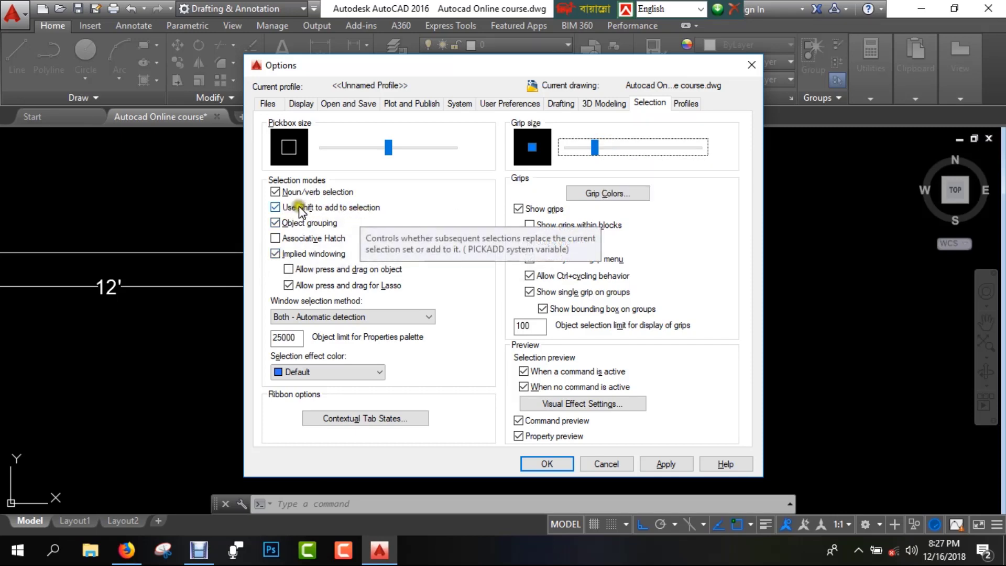
{"action": "left_click", "coordinate": [275, 208]}
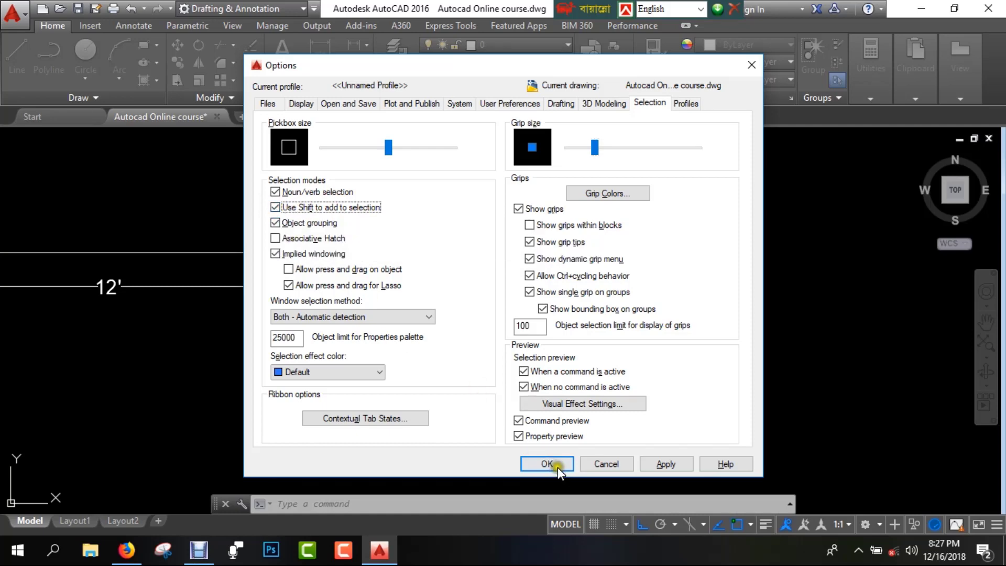
{"action": "left_click", "coordinate": [659, 463]}
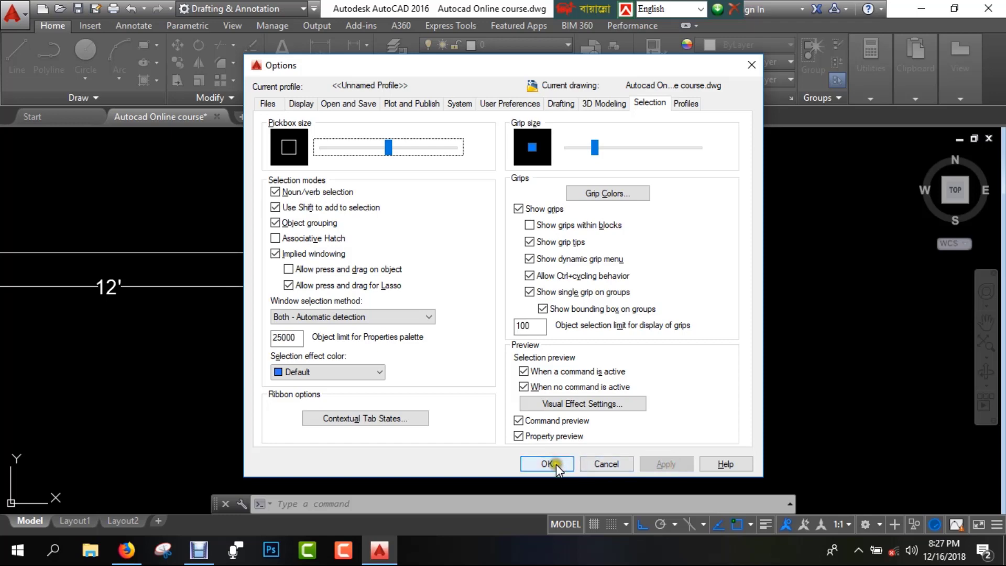
{"action": "left_click", "coordinate": [555, 464]}
- Test selecting the crossing lines and the separate upper line together, select only the rectangle's top edge, and clear the selection
{"action": "middle_click_drag", "start_coordinate": [450, 333], "coordinate": [600, 379]}
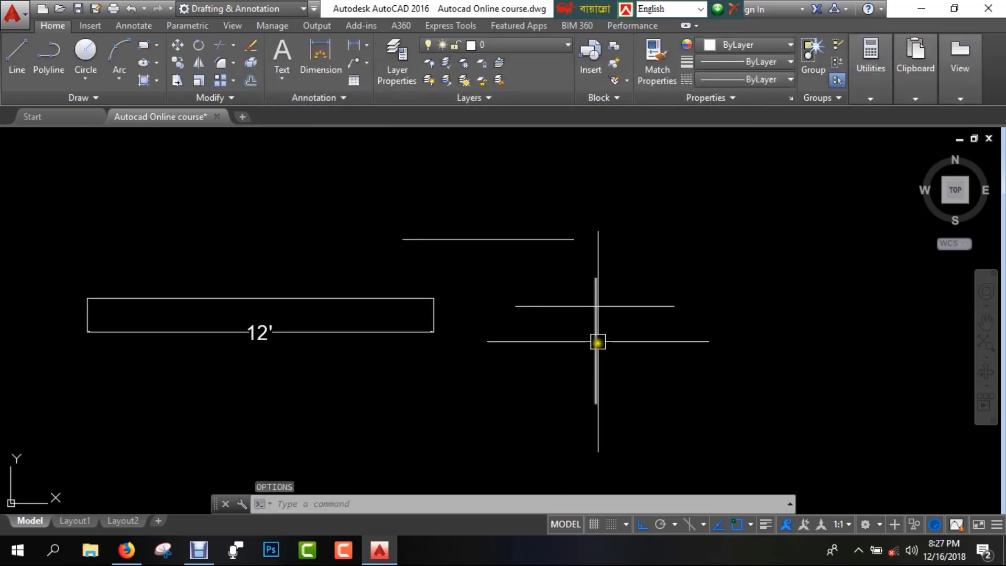
{"action": "left_click", "coordinate": [596, 341]}
{"action": "left_click", "coordinate": [548, 302]}
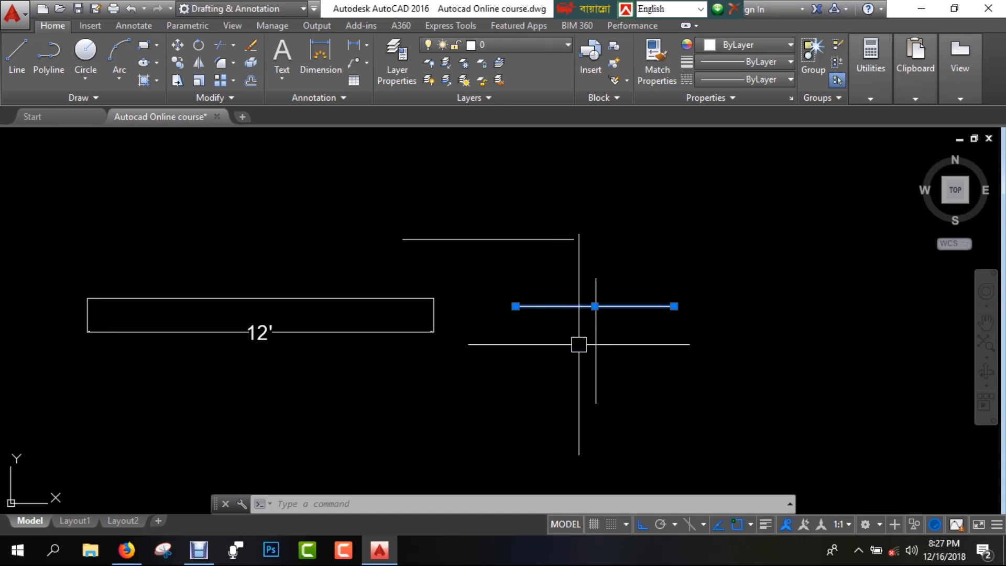
{"action": "left_click", "coordinate": [595, 336]}
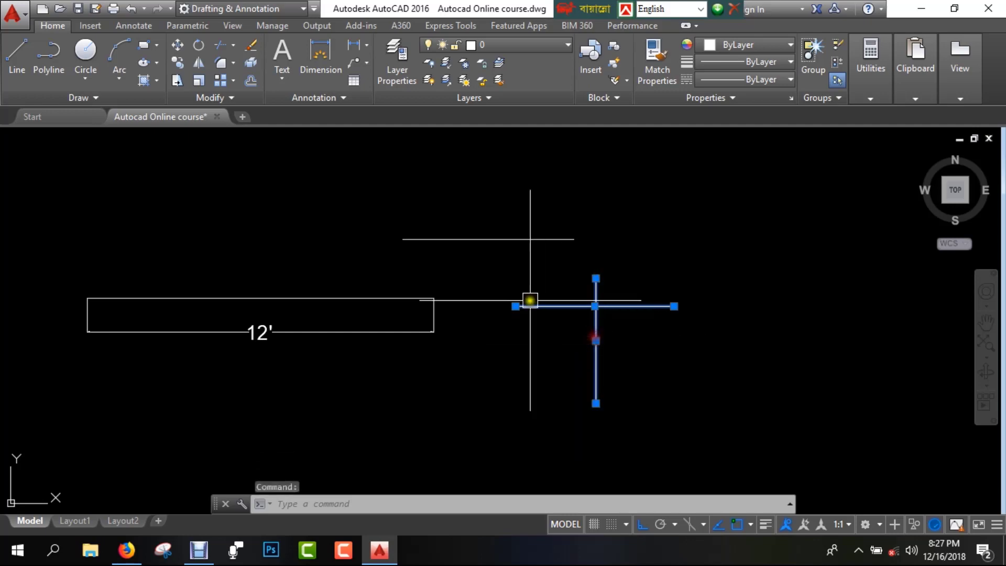
{"action": "left_click", "coordinate": [505, 240]}
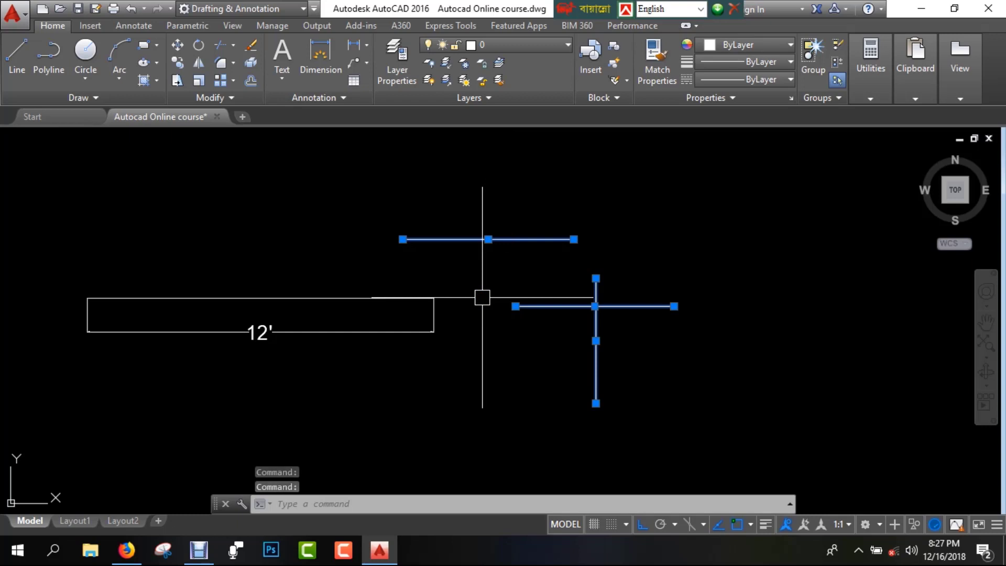
{"action": "left_click", "coordinate": [389, 296]}
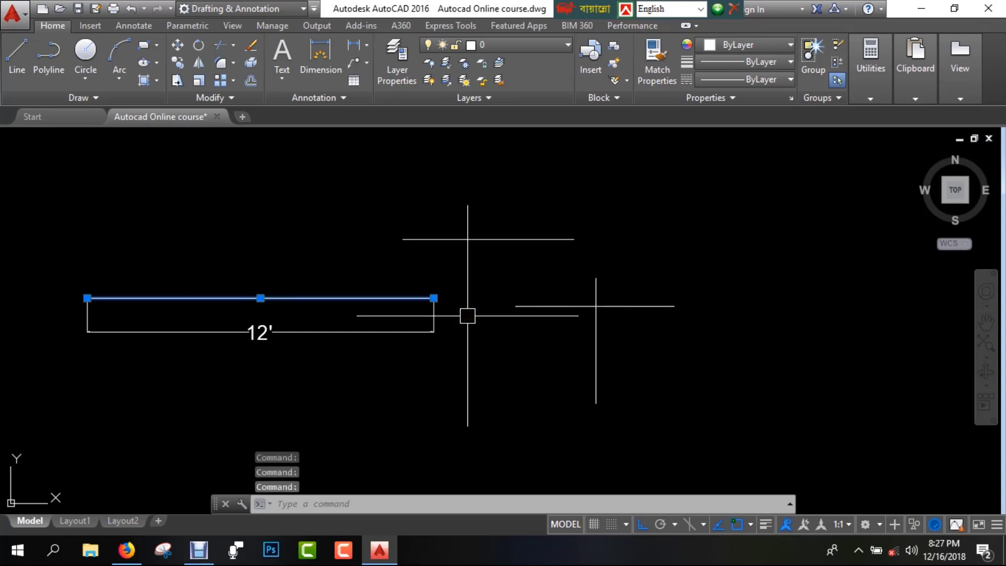
{"action": "key", "text": "Escape"}
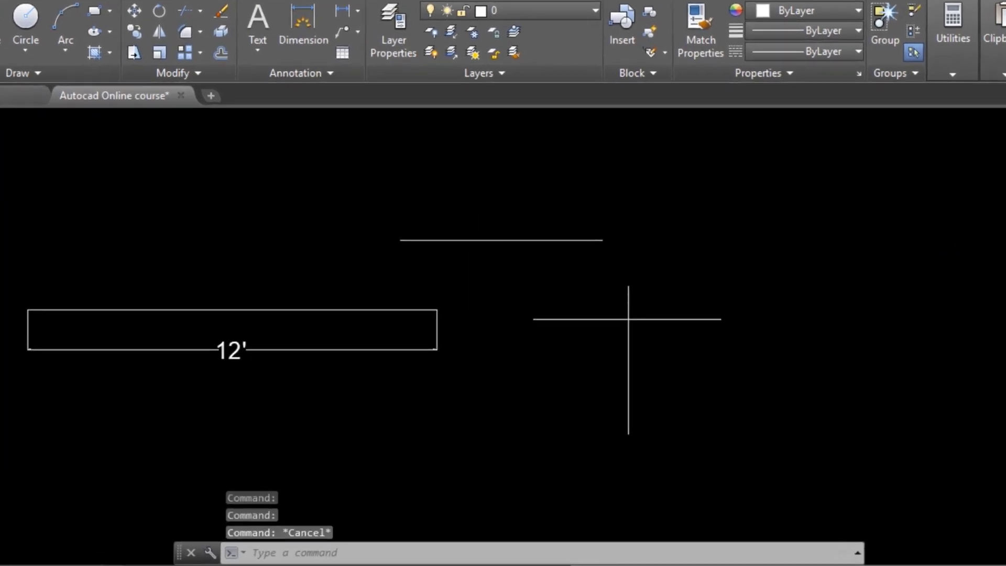
- Turn off Use Shift to add to selection in the selection options, apply the change and close the dialog
{"action": "type", "text": "op"}
{"action": "key", "text": "Return"}
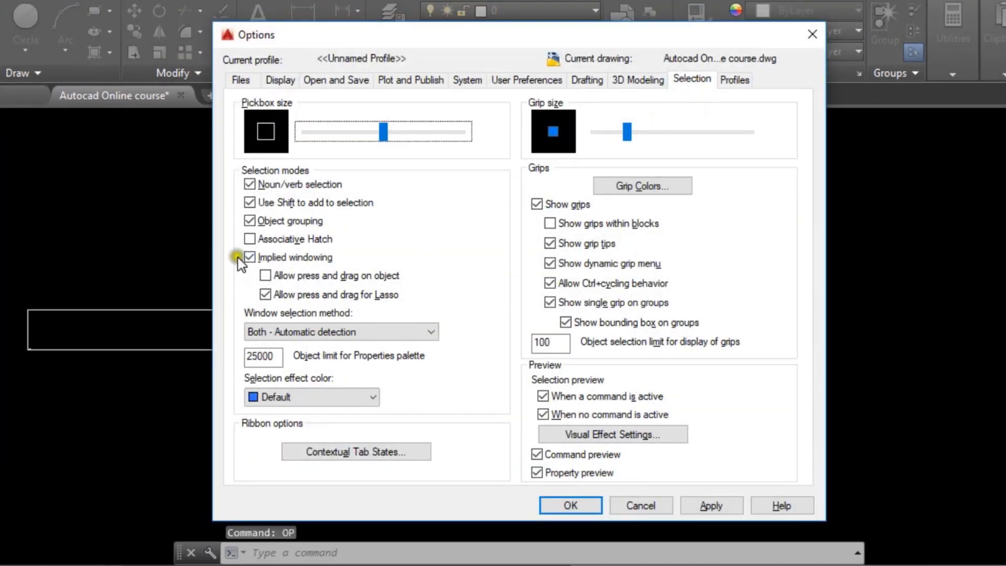
{"action": "left_click", "coordinate": [250, 203]}
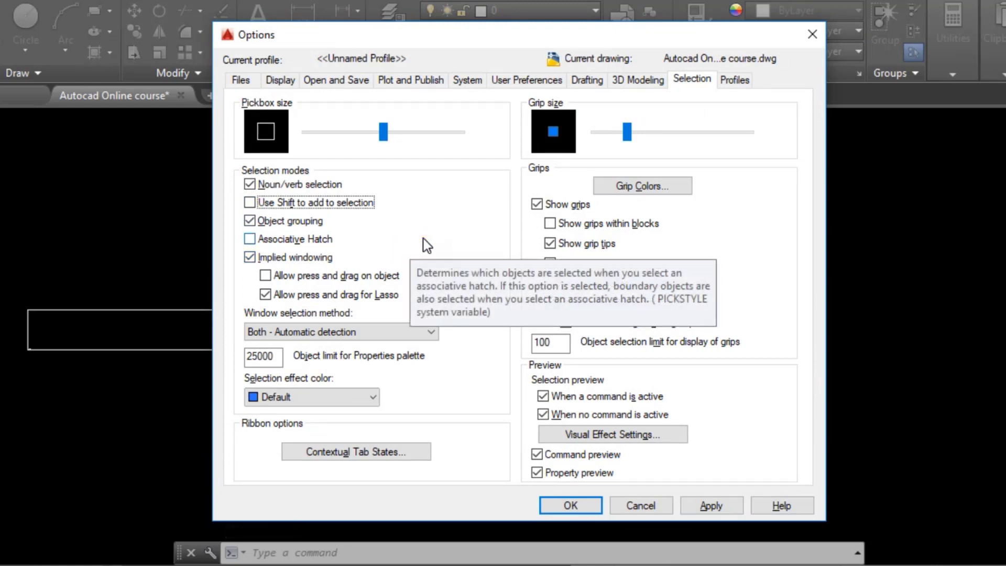
{"action": "left_click", "coordinate": [722, 507]}
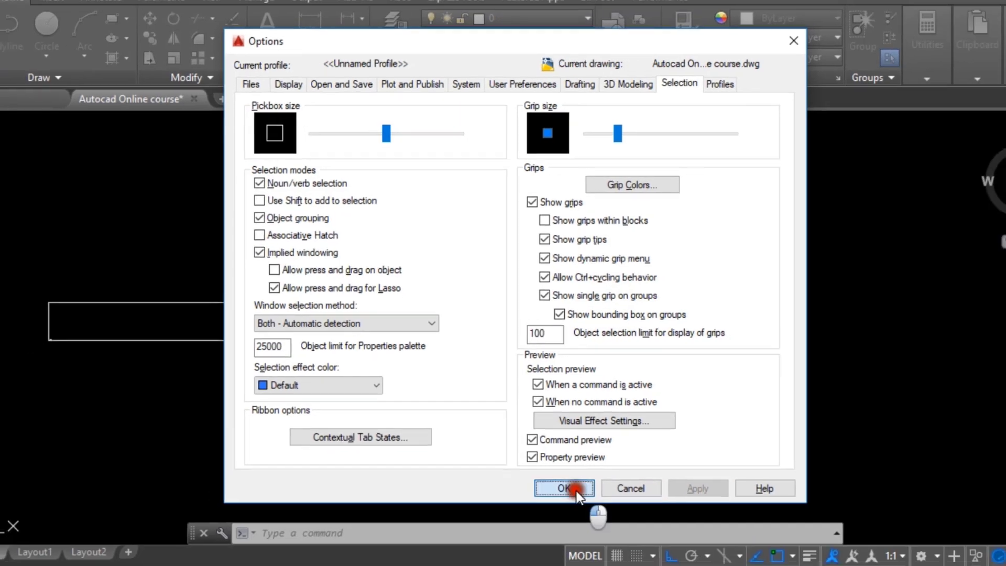
{"action": "left_click", "coordinate": [576, 506]}
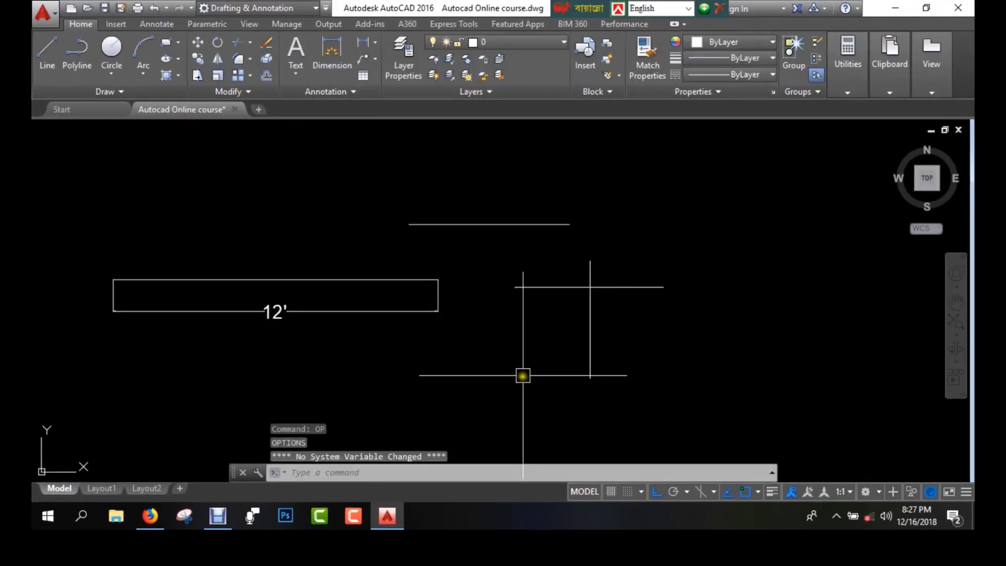
- Open the drafting settings to view the object snap modes, and close the dialog
{"action": "scroll", "coordinate": [513, 366], "scroll_direction": "down", "scroll_amount": 2}
{"action": "middle_click_drag", "start_coordinate": [512, 366], "coordinate": [509, 335]}
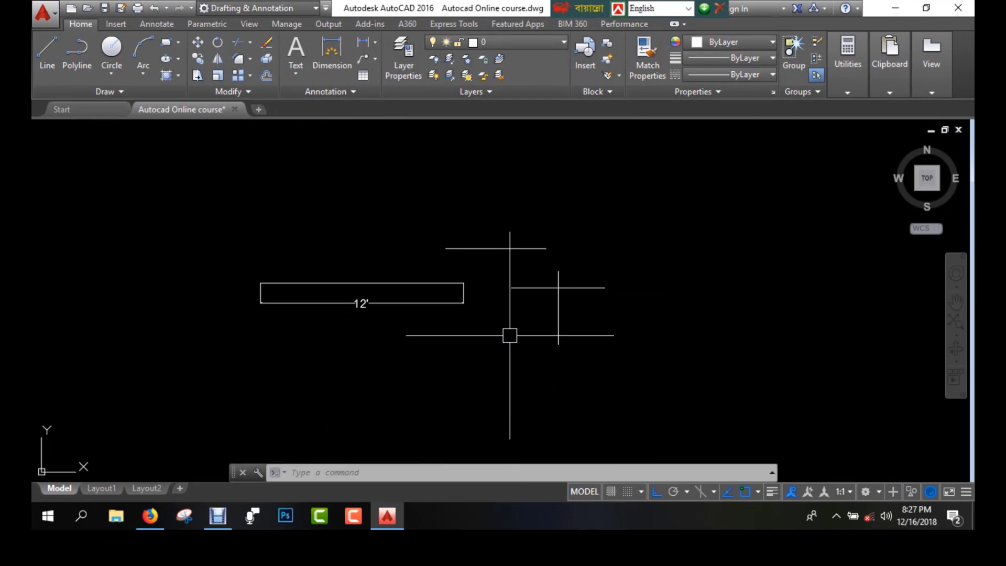
{"action": "type", "text": "ds"}
{"action": "key", "text": "Return"}
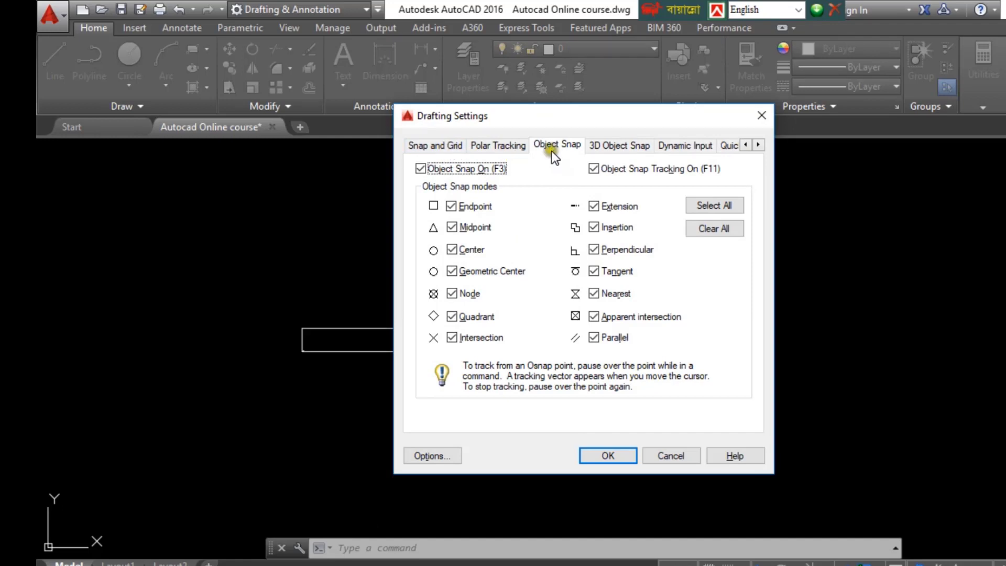
{"action": "left_click", "coordinate": [759, 117]}
- Reopen the drafting settings with the OSNAP command and examine the snap and grid, polar tracking and object snap settings
{"action": "type", "text": "O"}
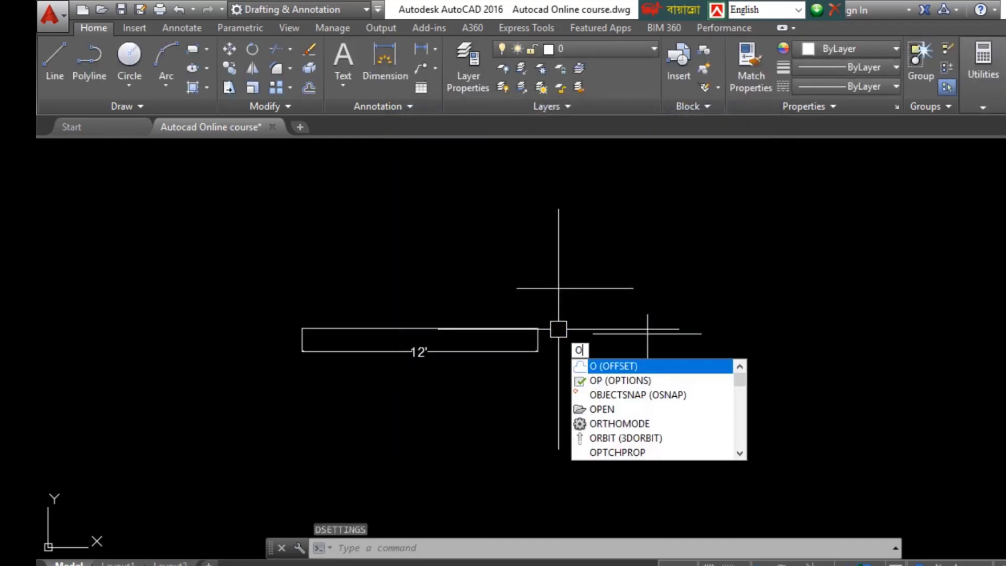
{"action": "type", "text": "S"}
{"action": "key", "text": "Return"}
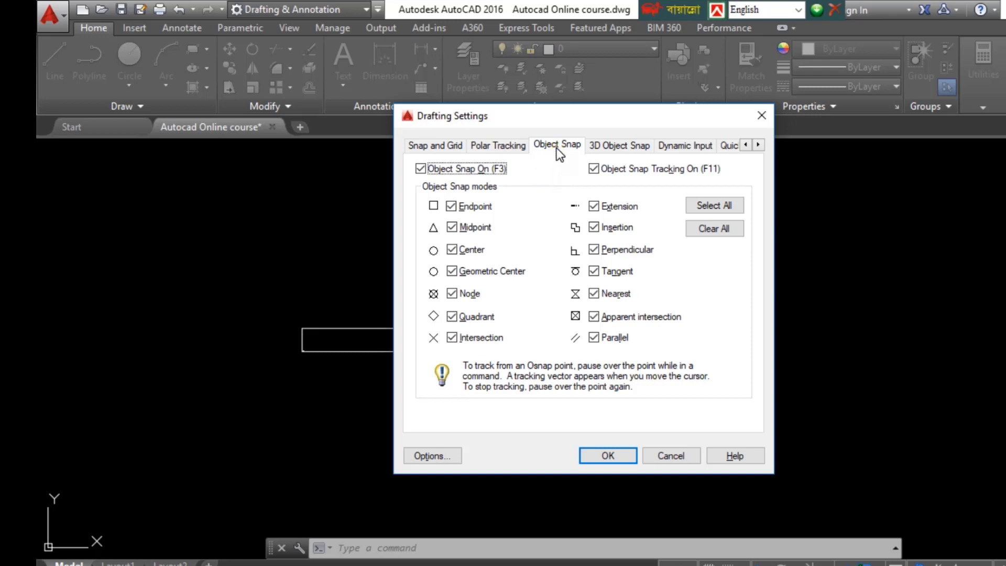
{"action": "left_click", "coordinate": [437, 145]}
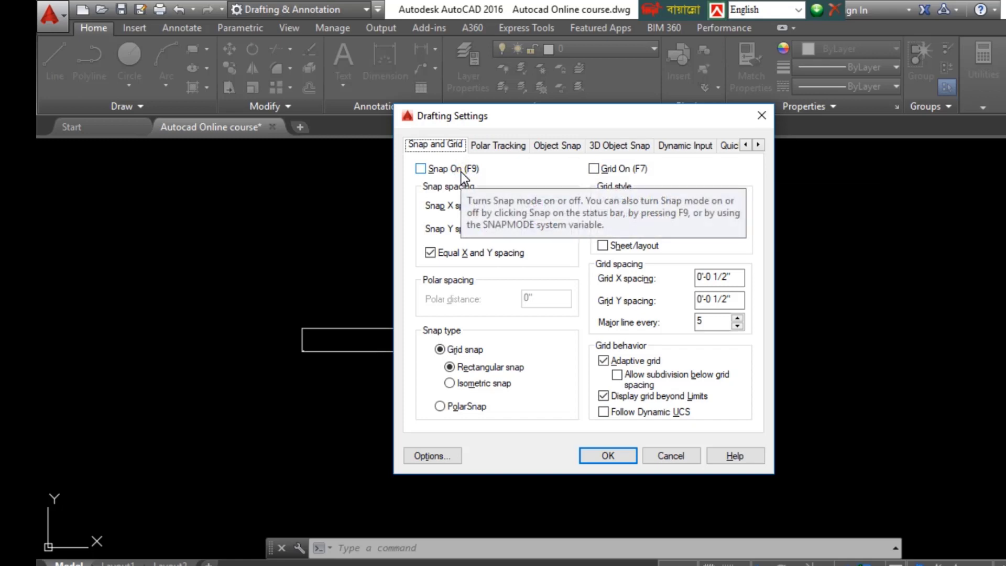
{"action": "left_click", "coordinate": [498, 142]}
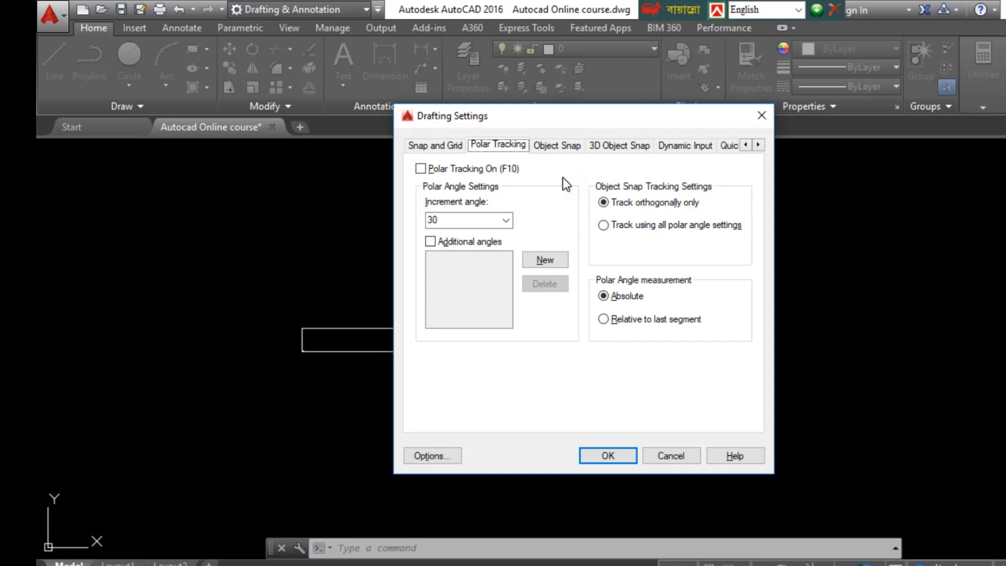
{"action": "left_click", "coordinate": [555, 146]}
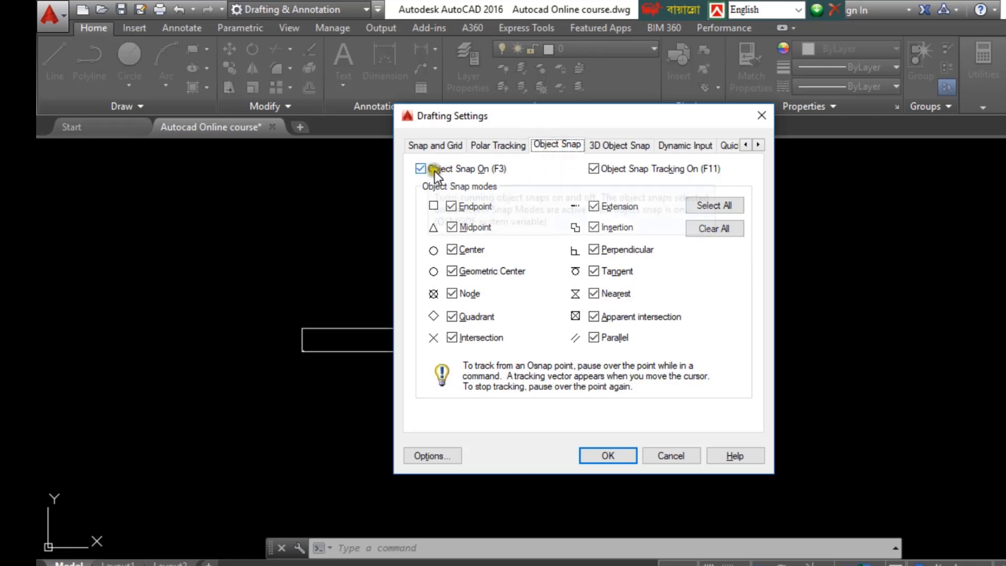
- Clear all object snap modes, enable only Insertion, Perpendicular and Geometric Center, and accept the settings
{"action": "left_click", "coordinate": [725, 206]}
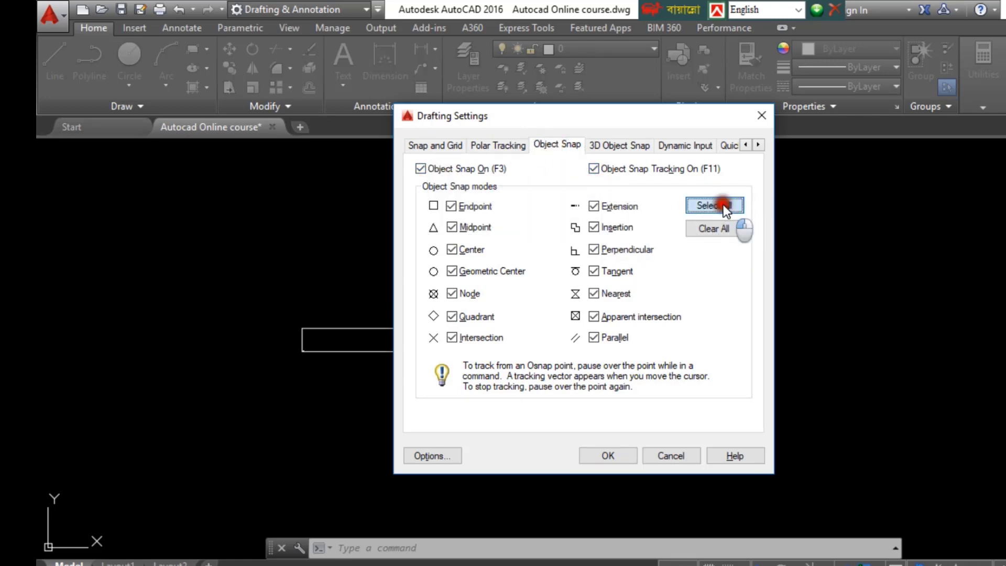
{"action": "left_click", "coordinate": [731, 227]}
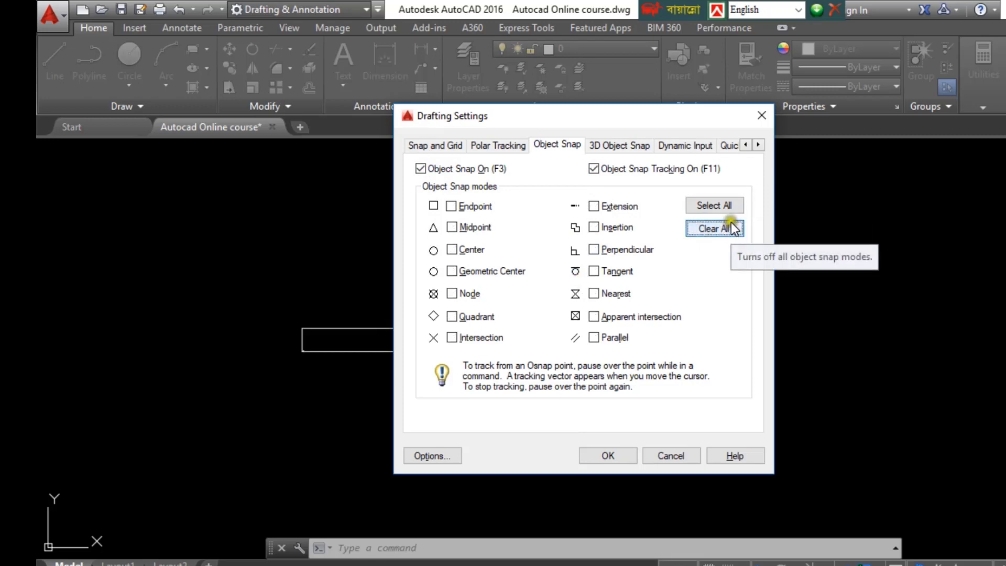
{"action": "left_click", "coordinate": [595, 227]}
{"action": "left_click", "coordinate": [595, 249]}
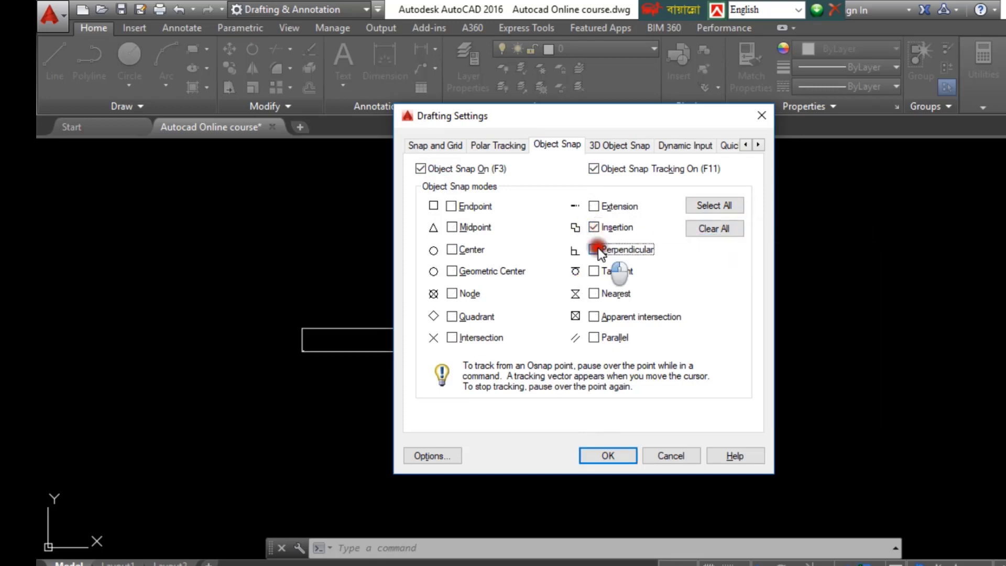
{"action": "left_click", "coordinate": [457, 268]}
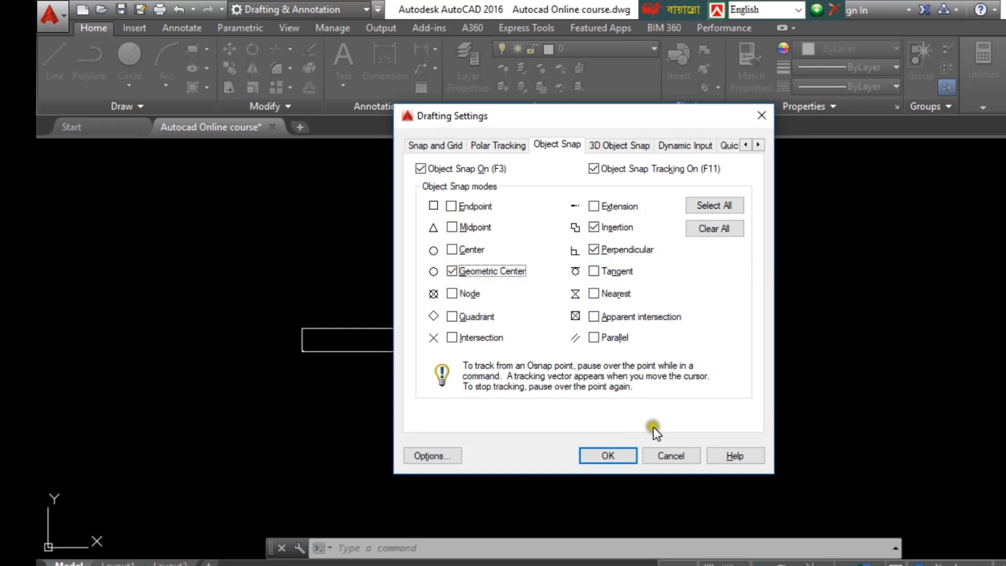
{"action": "left_click", "coordinate": [615, 456]}
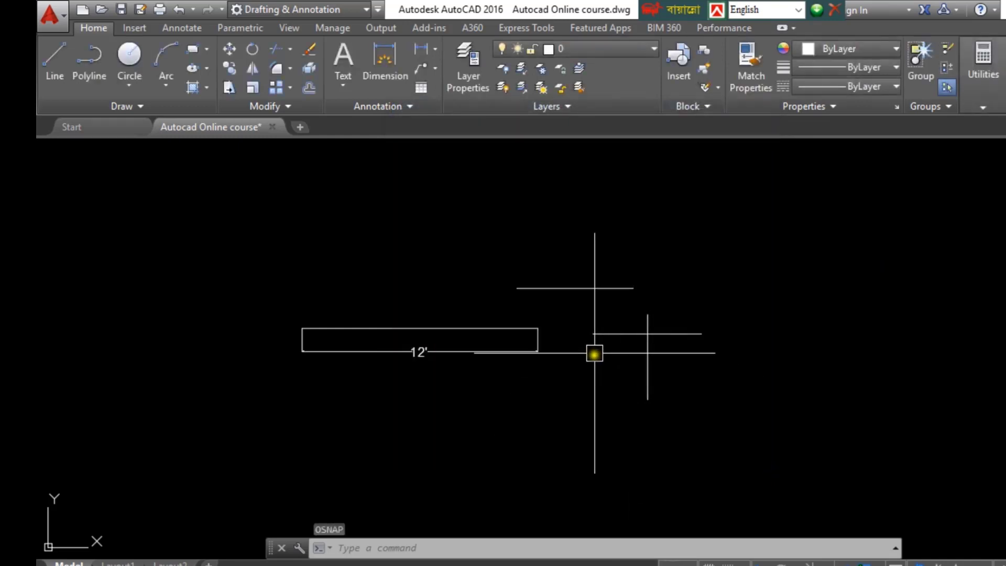
{"action": "type", "text": "l"}
{"action": "key", "text": "Return"}
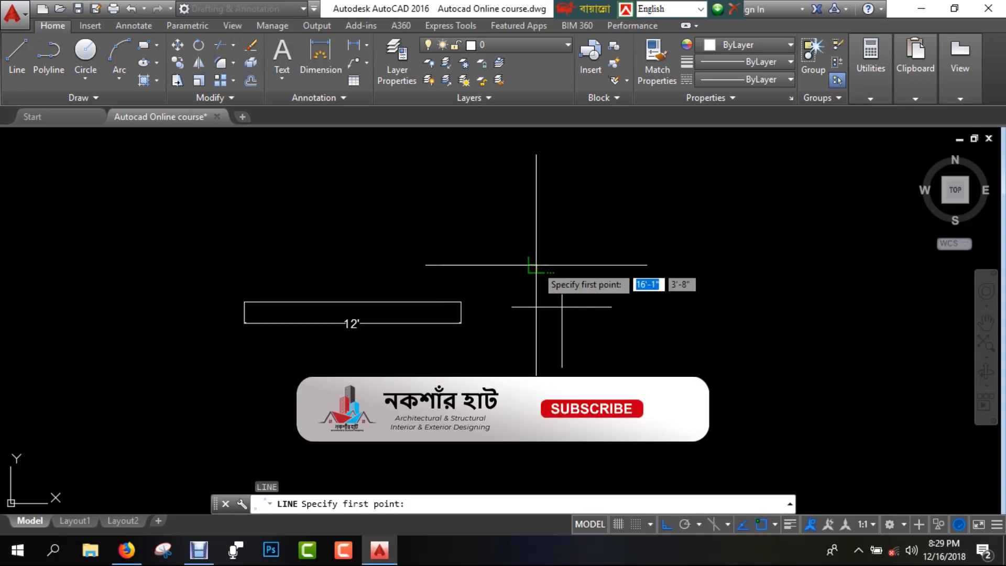
{"action": "key", "text": "Escape"}
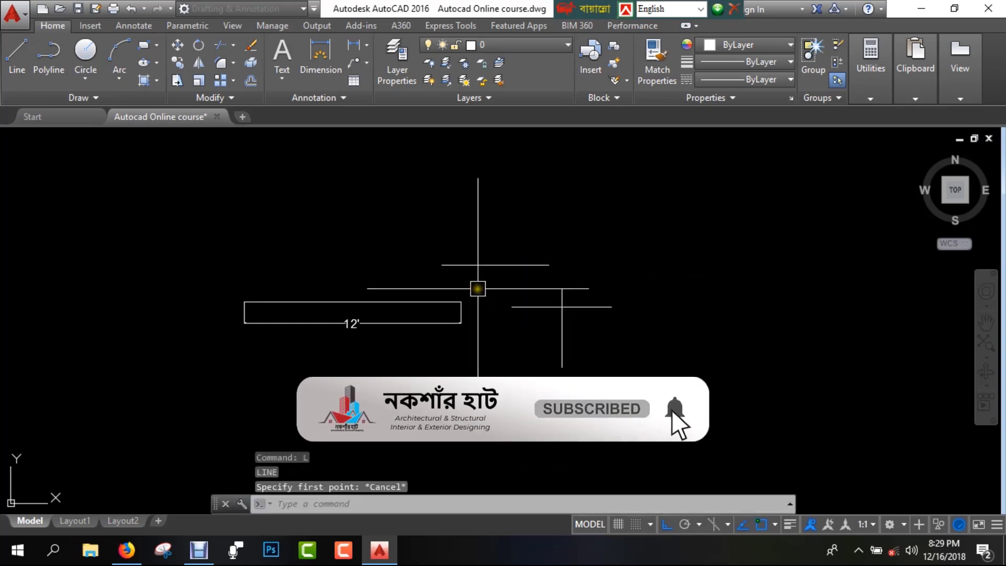
{"action": "type", "text": "DAL"}
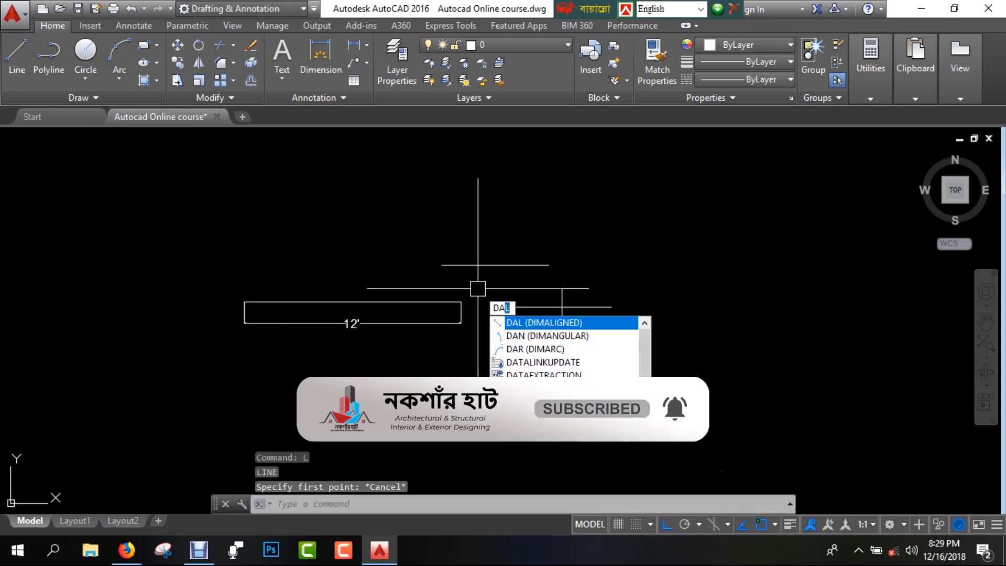
{"action": "key", "text": "Return"}
{"action": "key", "text": "Escape"}
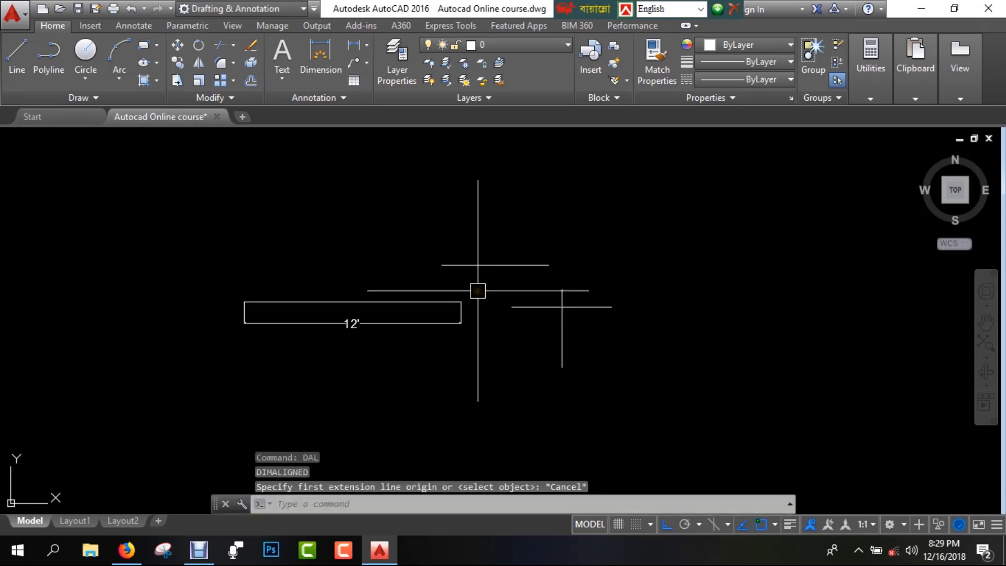
- Enable all object snap modes in the drafting settings, turn Object Snap off and accept the settings
{"action": "type", "text": "DS"}
{"action": "key", "text": "Return"}
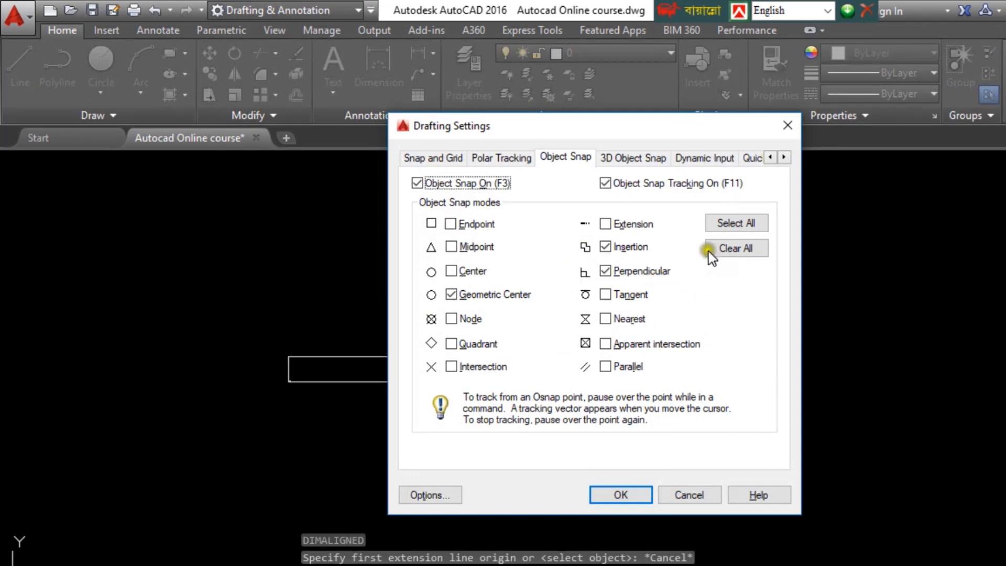
{"action": "left_click", "coordinate": [743, 222]}
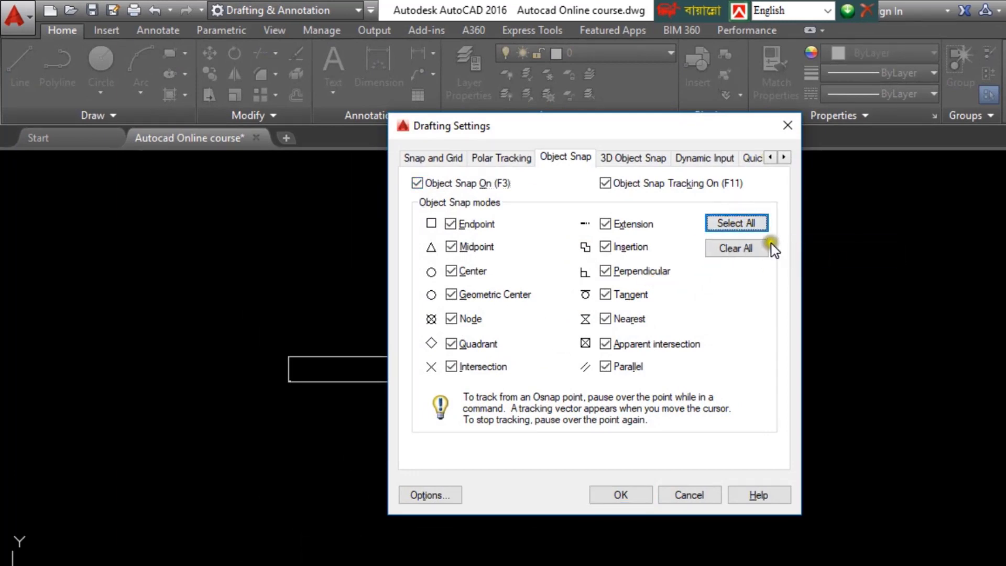
{"action": "left_click", "coordinate": [417, 183]}
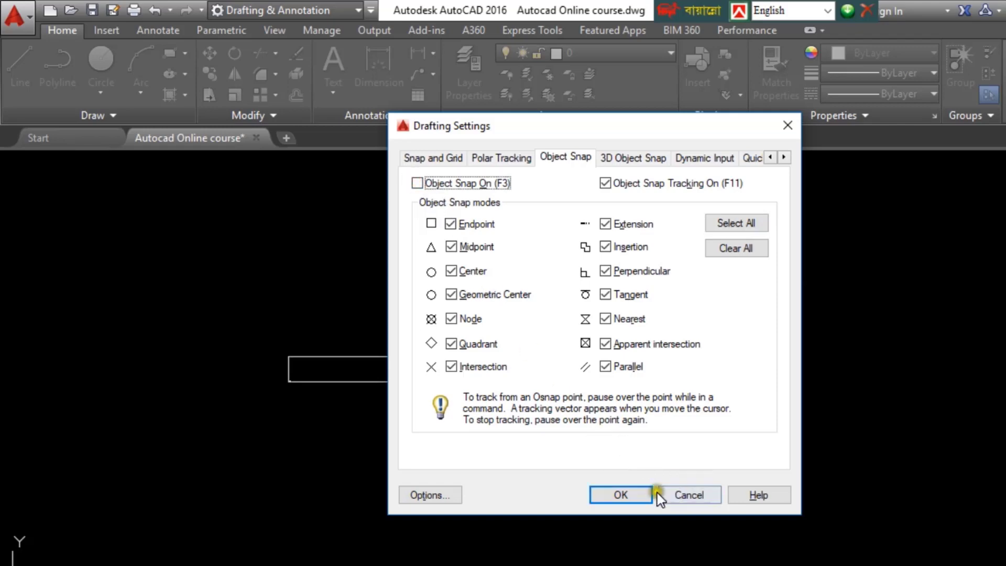
{"action": "left_click", "coordinate": [623, 495]}
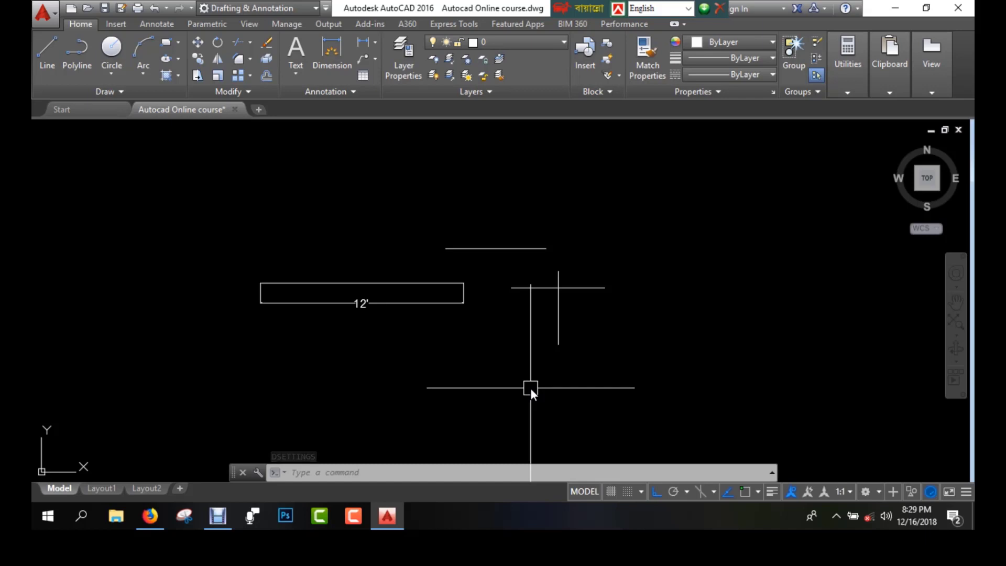
- Start a line near the existing lines to check point picking with object snap off, and cancel it
{"action": "type", "text": "l"}
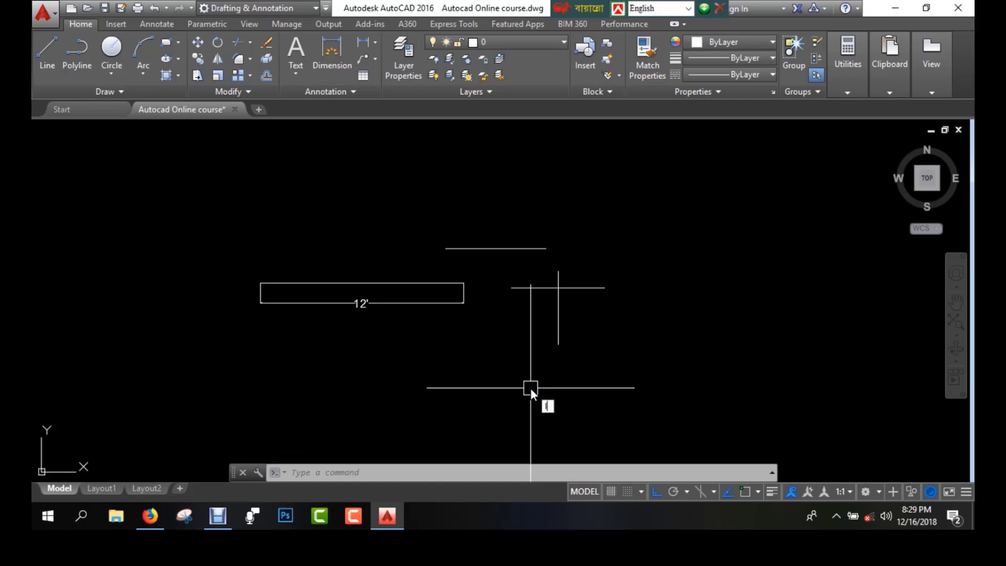
{"action": "key", "text": "Return"}
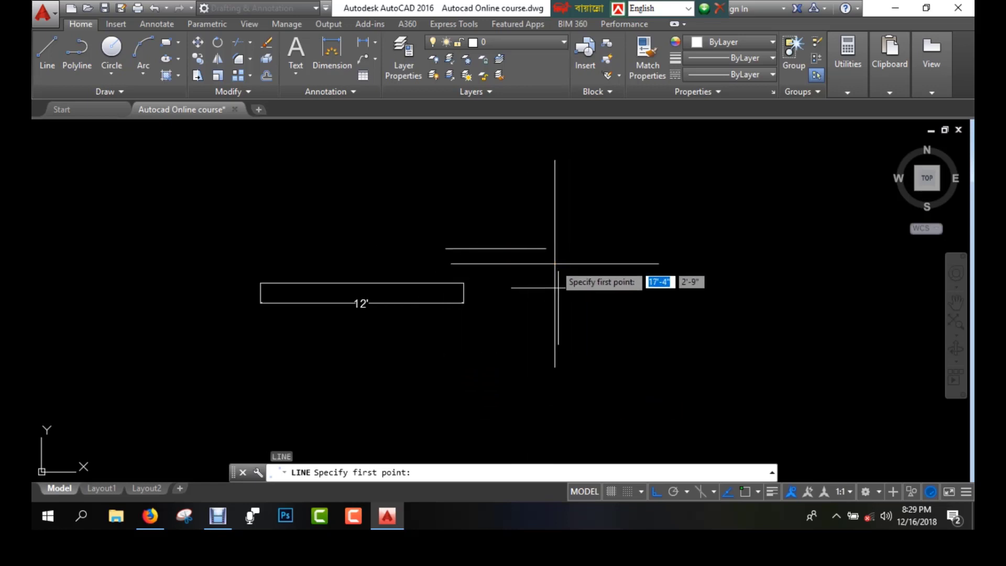
{"action": "key", "text": "Escape"}
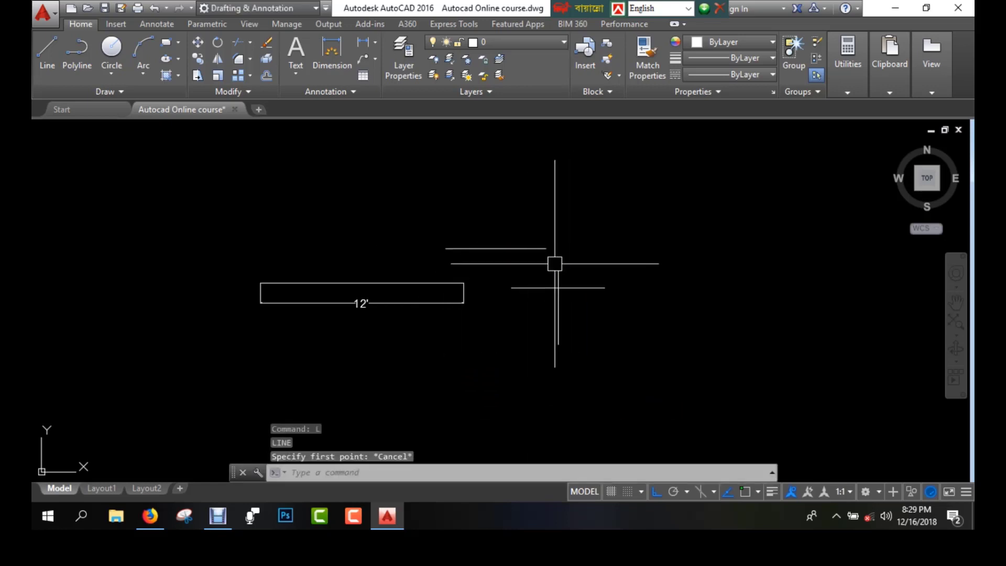
- Reopen the object snap settings, turn Object Snap on with all modes selected, and accept the settings
{"action": "type", "text": "os"}
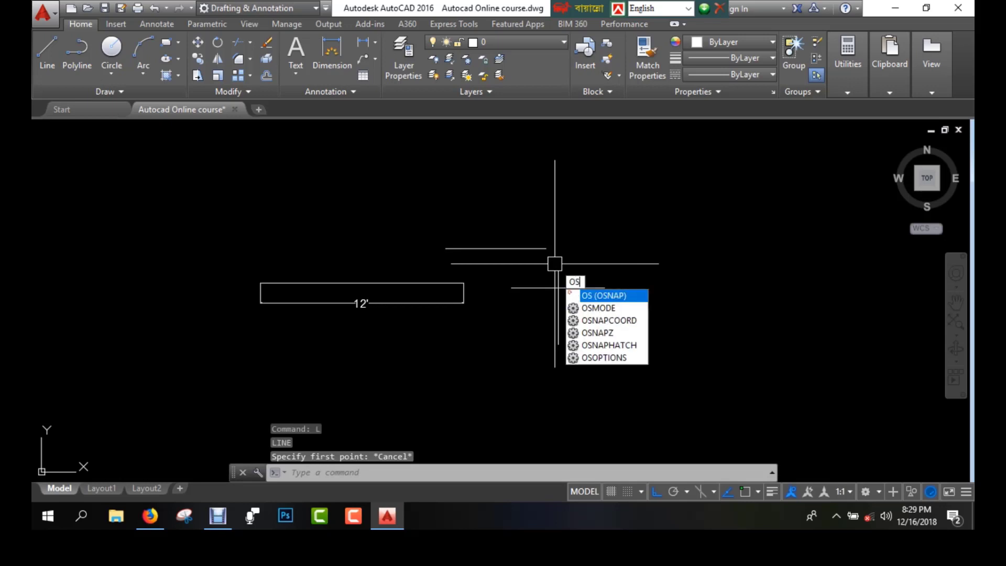
{"action": "key", "text": "Return"}
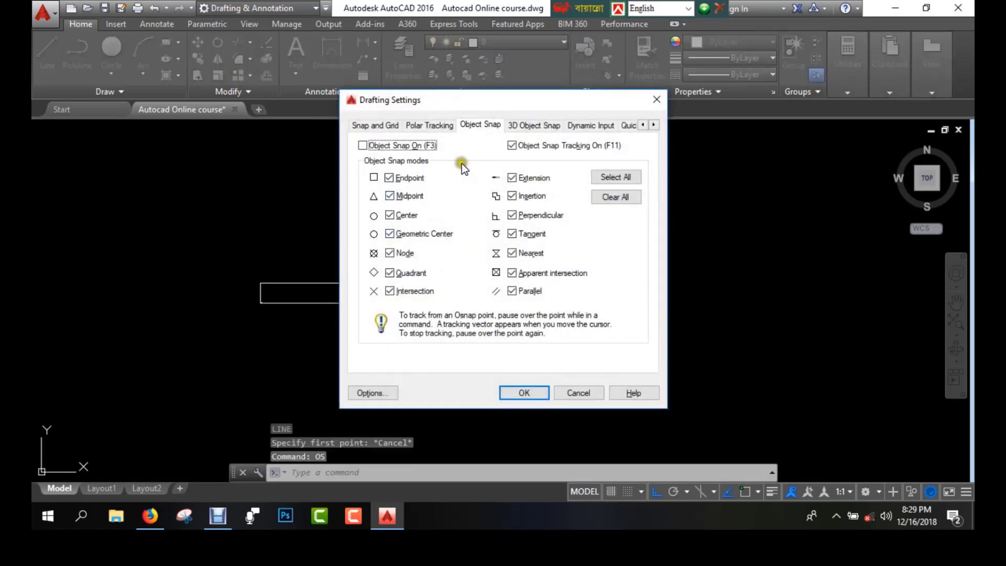
{"action": "left_click", "coordinate": [360, 145]}
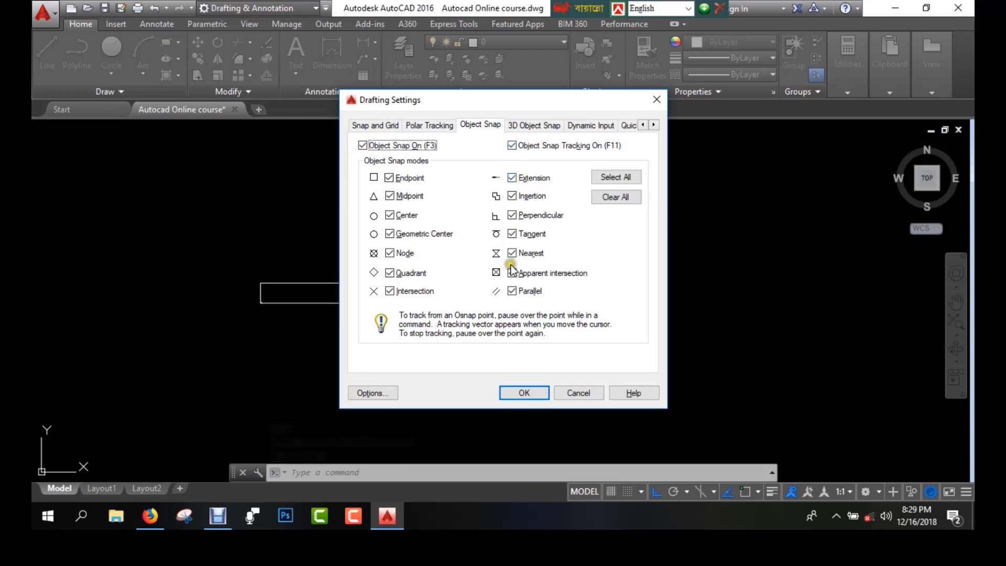
{"action": "left_click", "coordinate": [620, 178]}
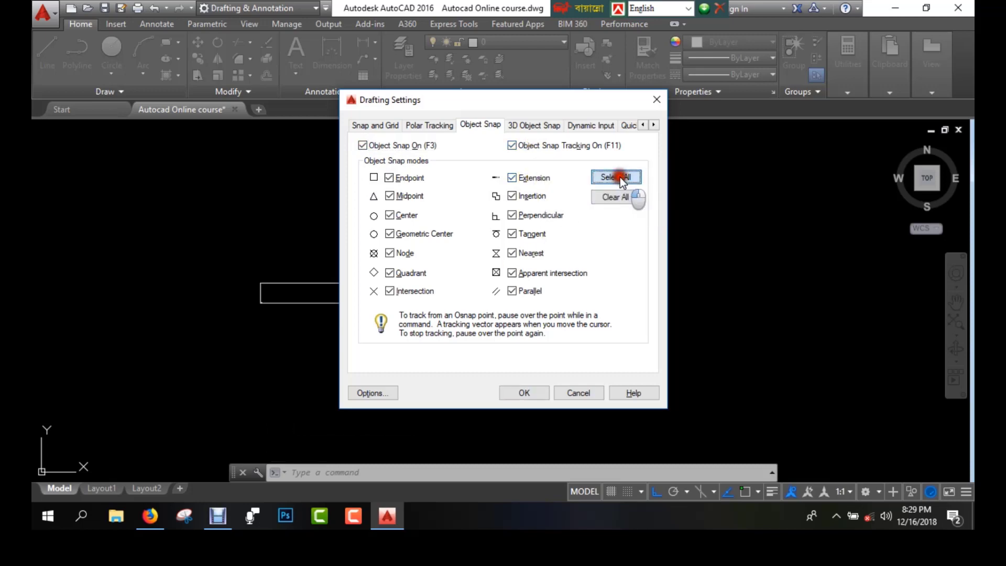
{"action": "left_click", "coordinate": [525, 391]}
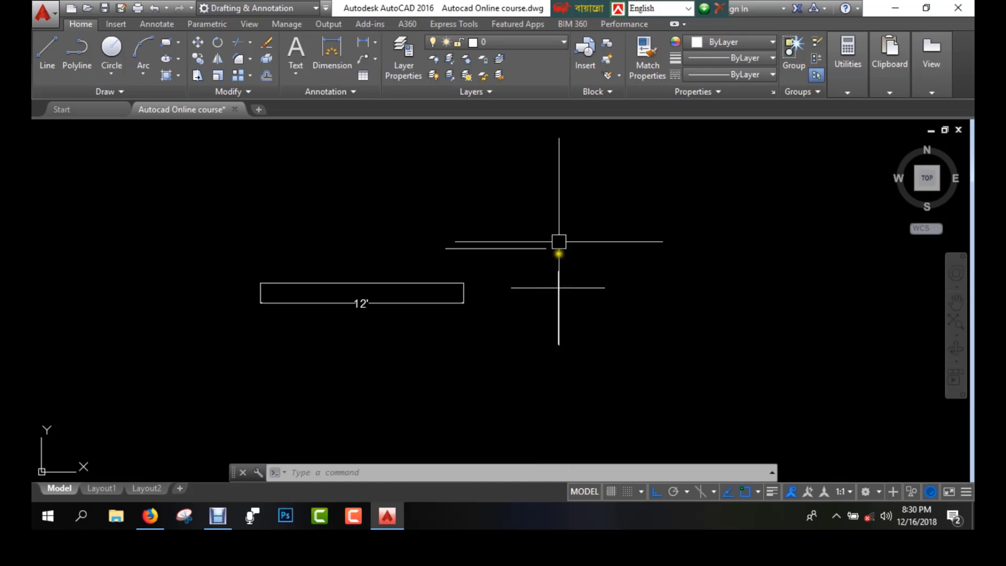
- Select the dimensioned rectangle and all the loose lines with a selection window and delete them
{"action": "middle_click_drag", "start_coordinate": [602, 218], "coordinate": [576, 217]}
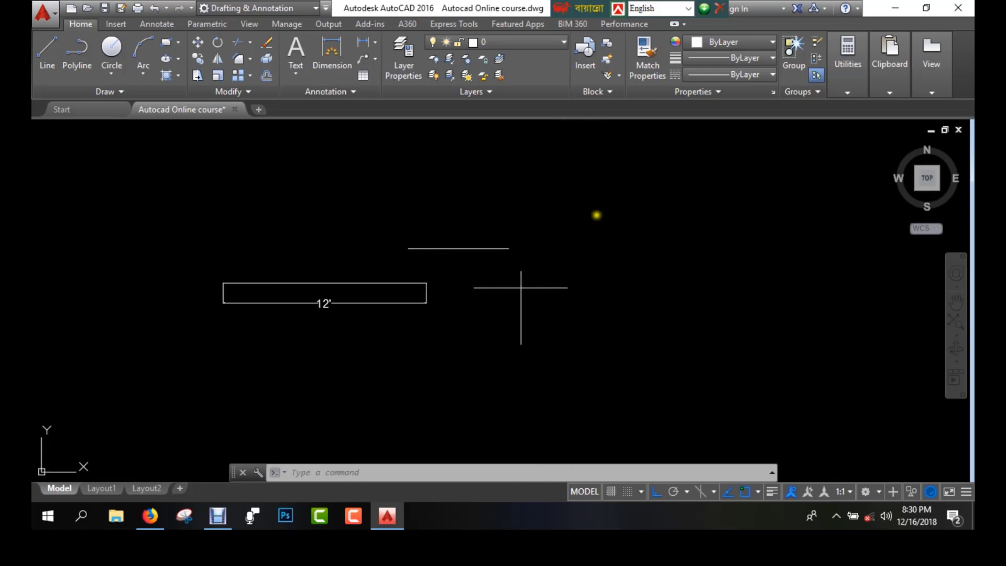
{"action": "left_click", "coordinate": [595, 213]}
{"action": "left_click", "coordinate": [234, 342]}
{"action": "key", "text": "Delete"}
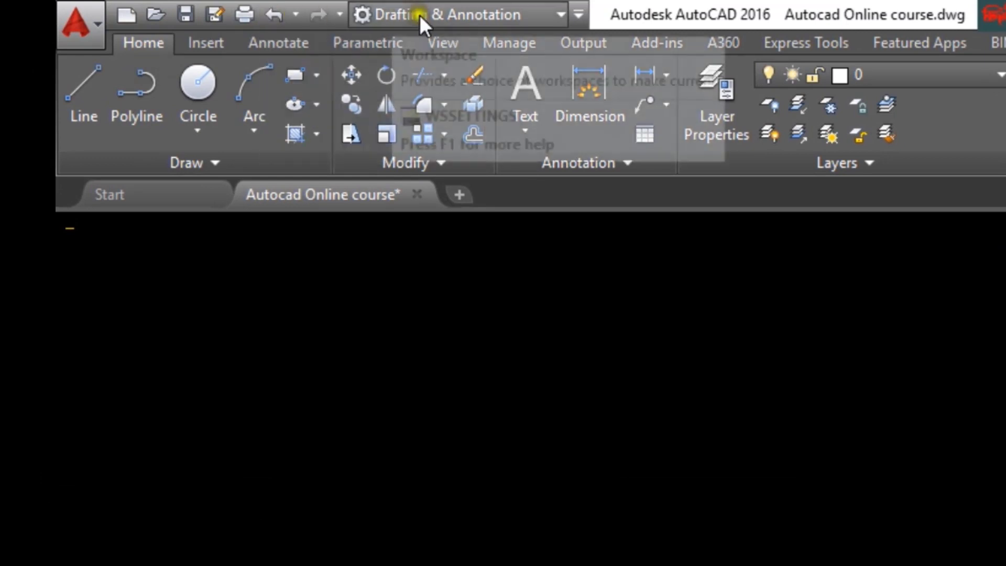
- Examine the available workspaces and workspace options, keeping Drafting & Annotation as the current workspace
{"action": "left_click", "coordinate": [558, 14]}
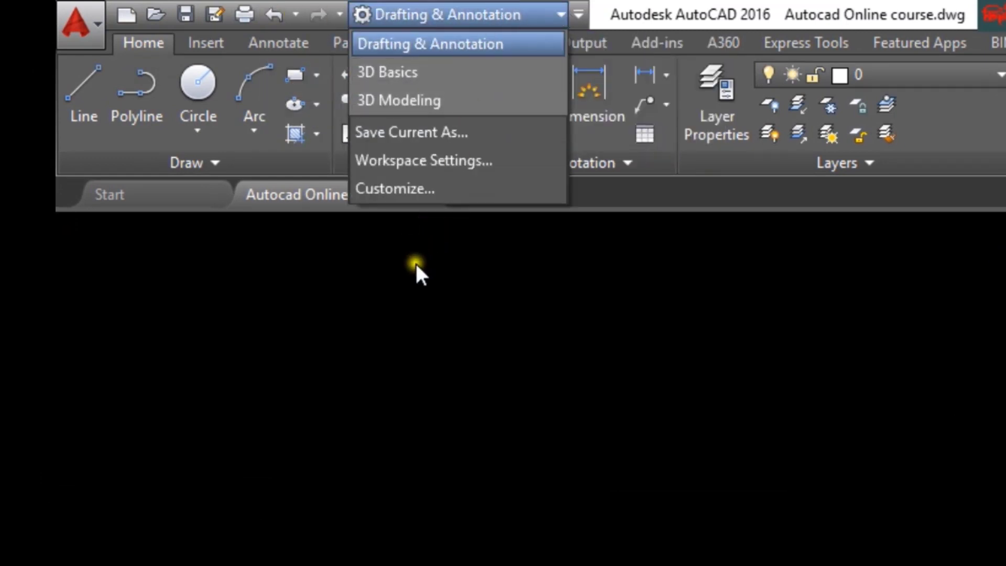
{"action": "left_click", "coordinate": [333, 406]}
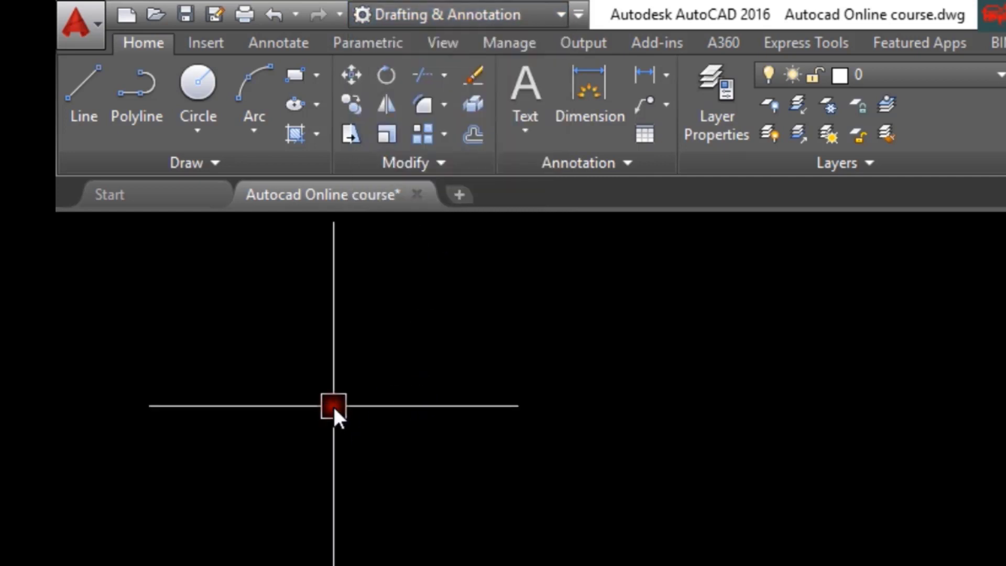
{"action": "left_click", "coordinate": [561, 15]}
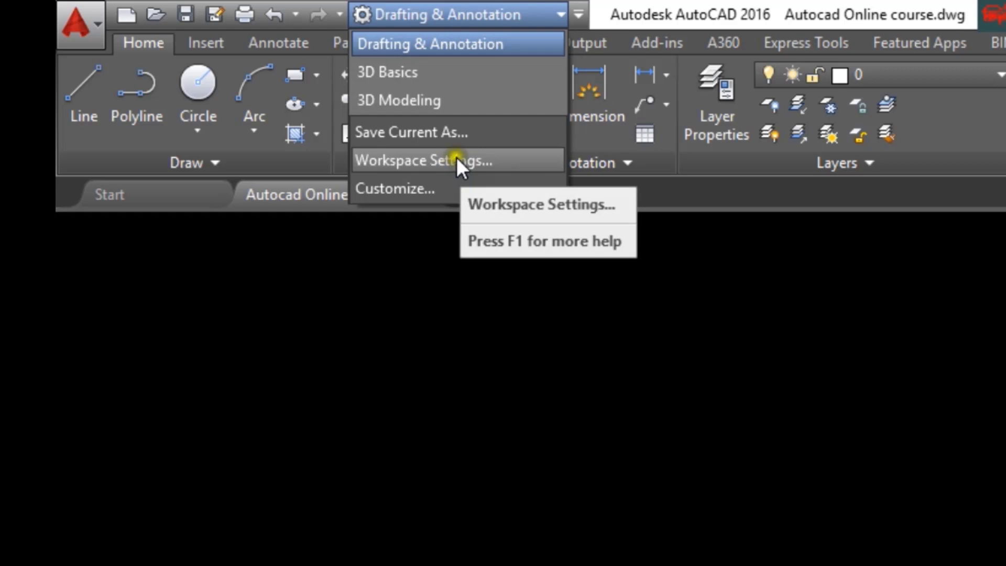
{"action": "left_click", "coordinate": [352, 318]}
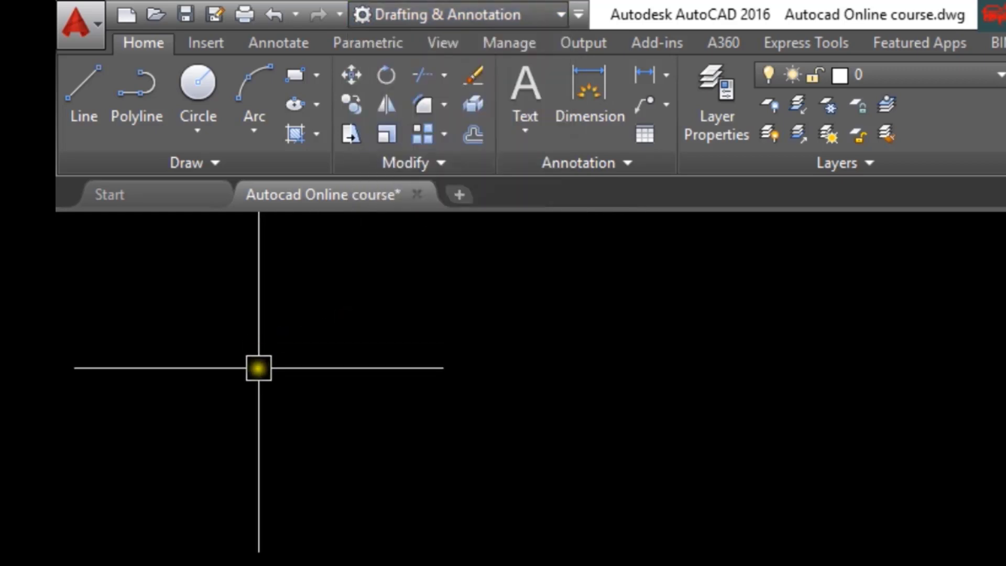
- Examine the Insert, Annotate, Parametric, View and Manage tool sets, and return to the Home tools
{"action": "left_click", "coordinate": [203, 43]}
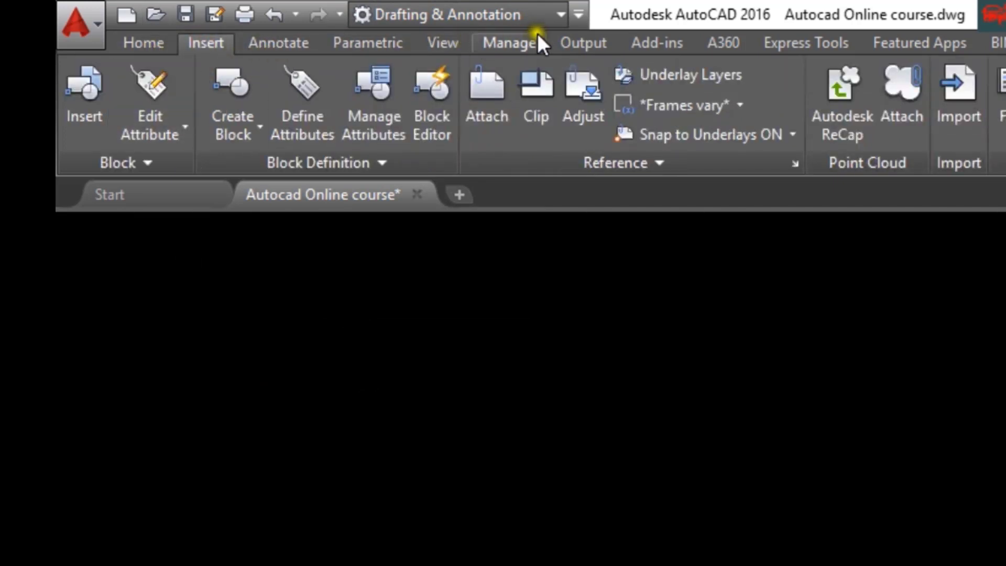
{"action": "left_click", "coordinate": [292, 43]}
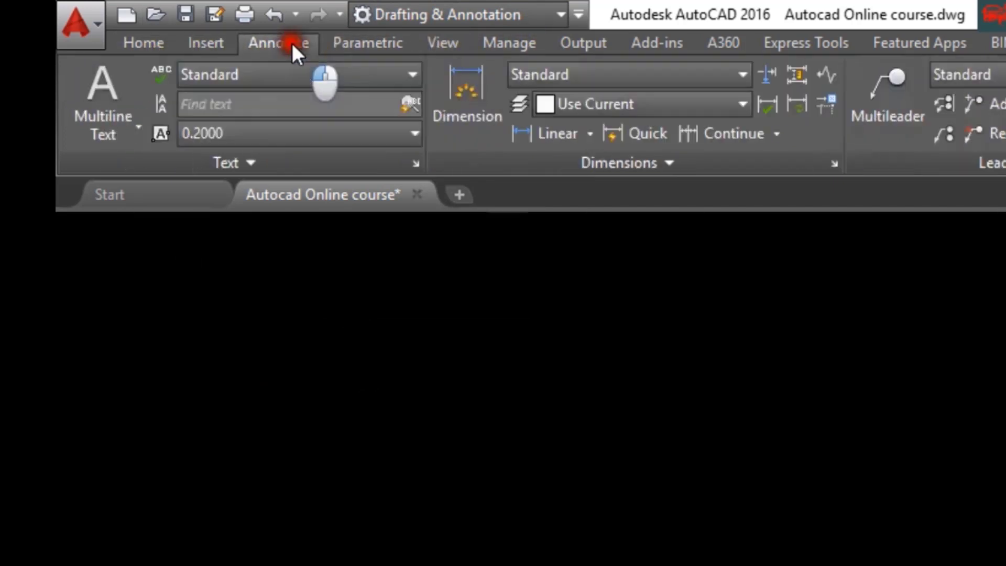
{"action": "left_click", "coordinate": [374, 44]}
{"action": "left_click", "coordinate": [438, 41]}
{"action": "left_click", "coordinate": [509, 37]}
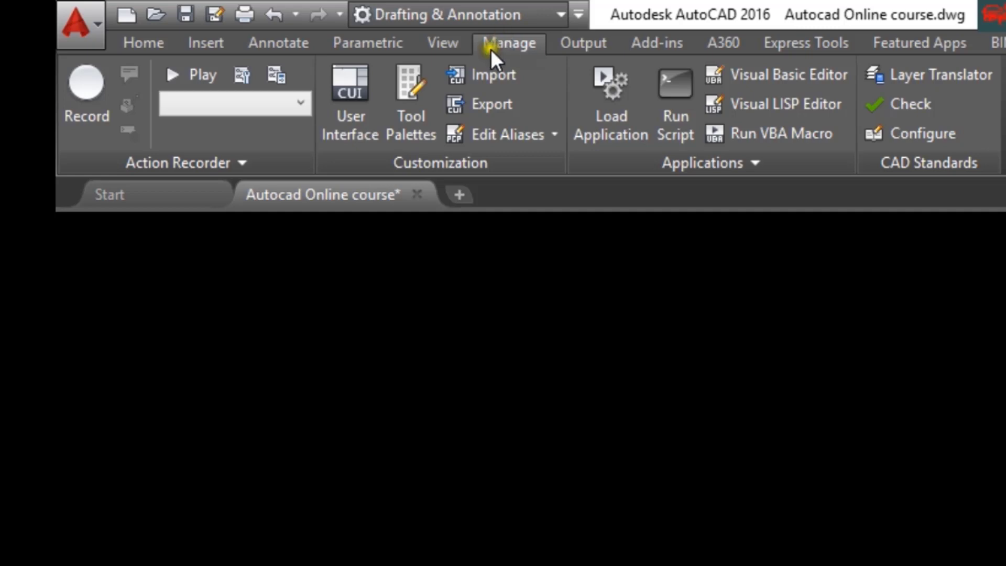
{"action": "left_click", "coordinate": [138, 43]}
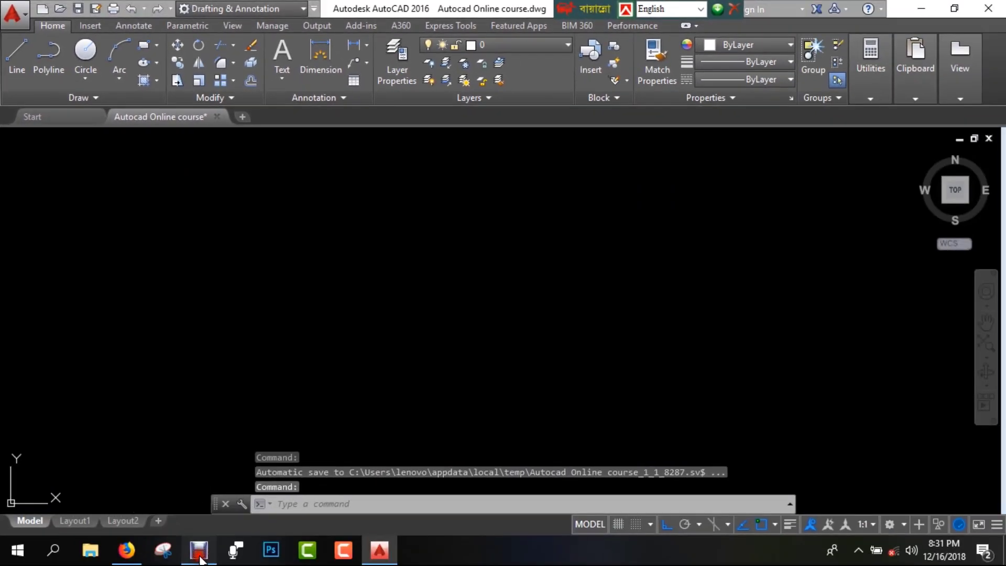
{"action": "left_click", "coordinate": [199, 550]}
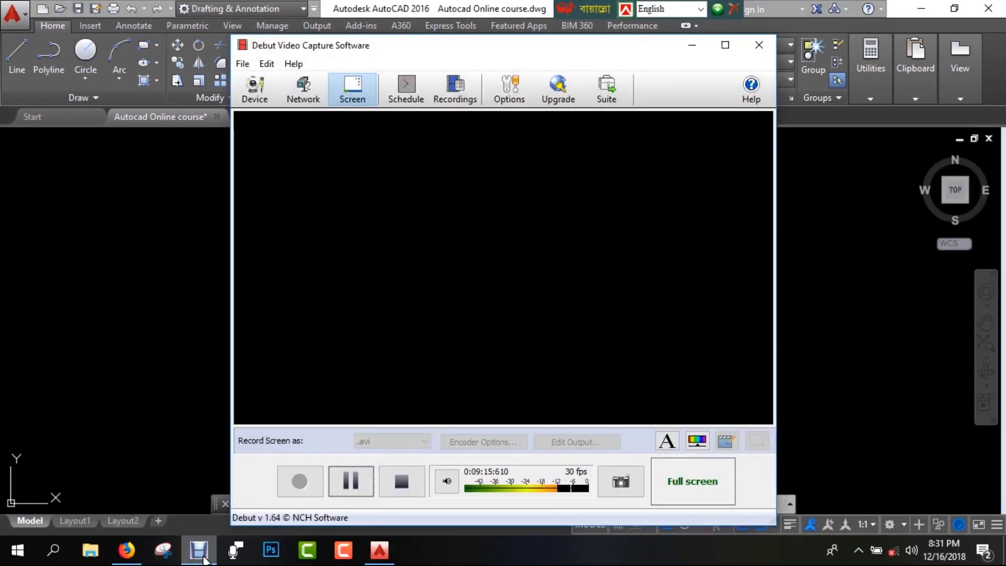
{"action": "left_click", "coordinate": [200, 551]}
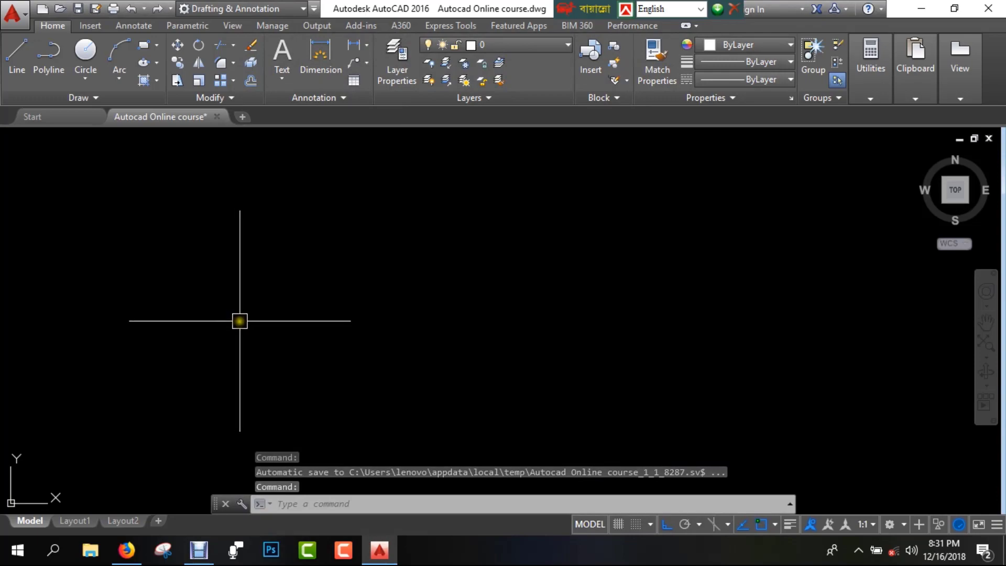
{"action": "left_click", "coordinate": [204, 550]}
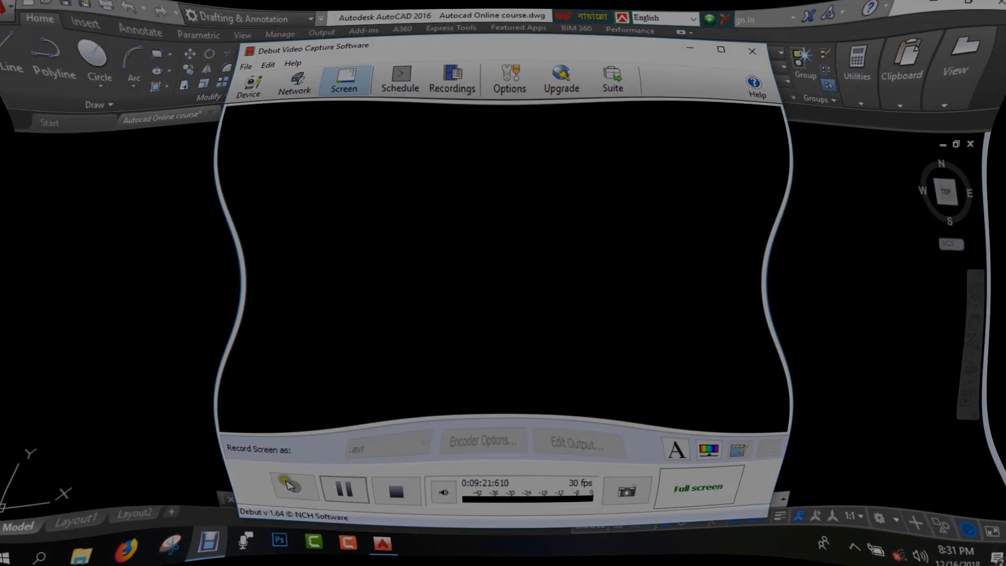